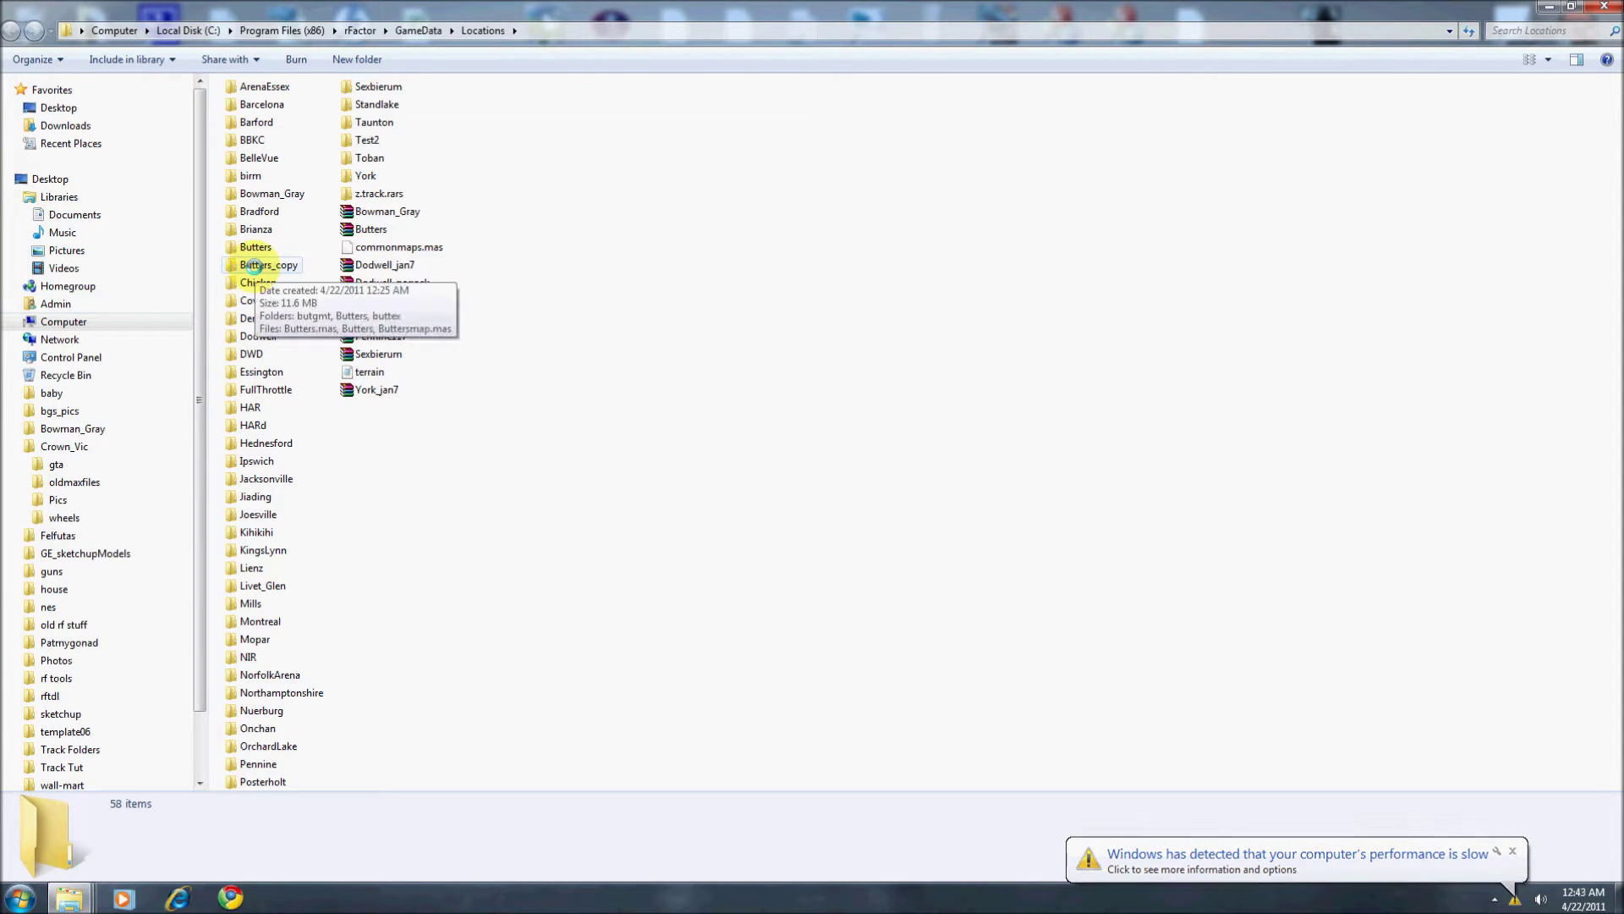
- Select the Butters_copy folder in the rFactor GameData\Locations folder
{"action": "left_click", "coordinate": [254, 266]}
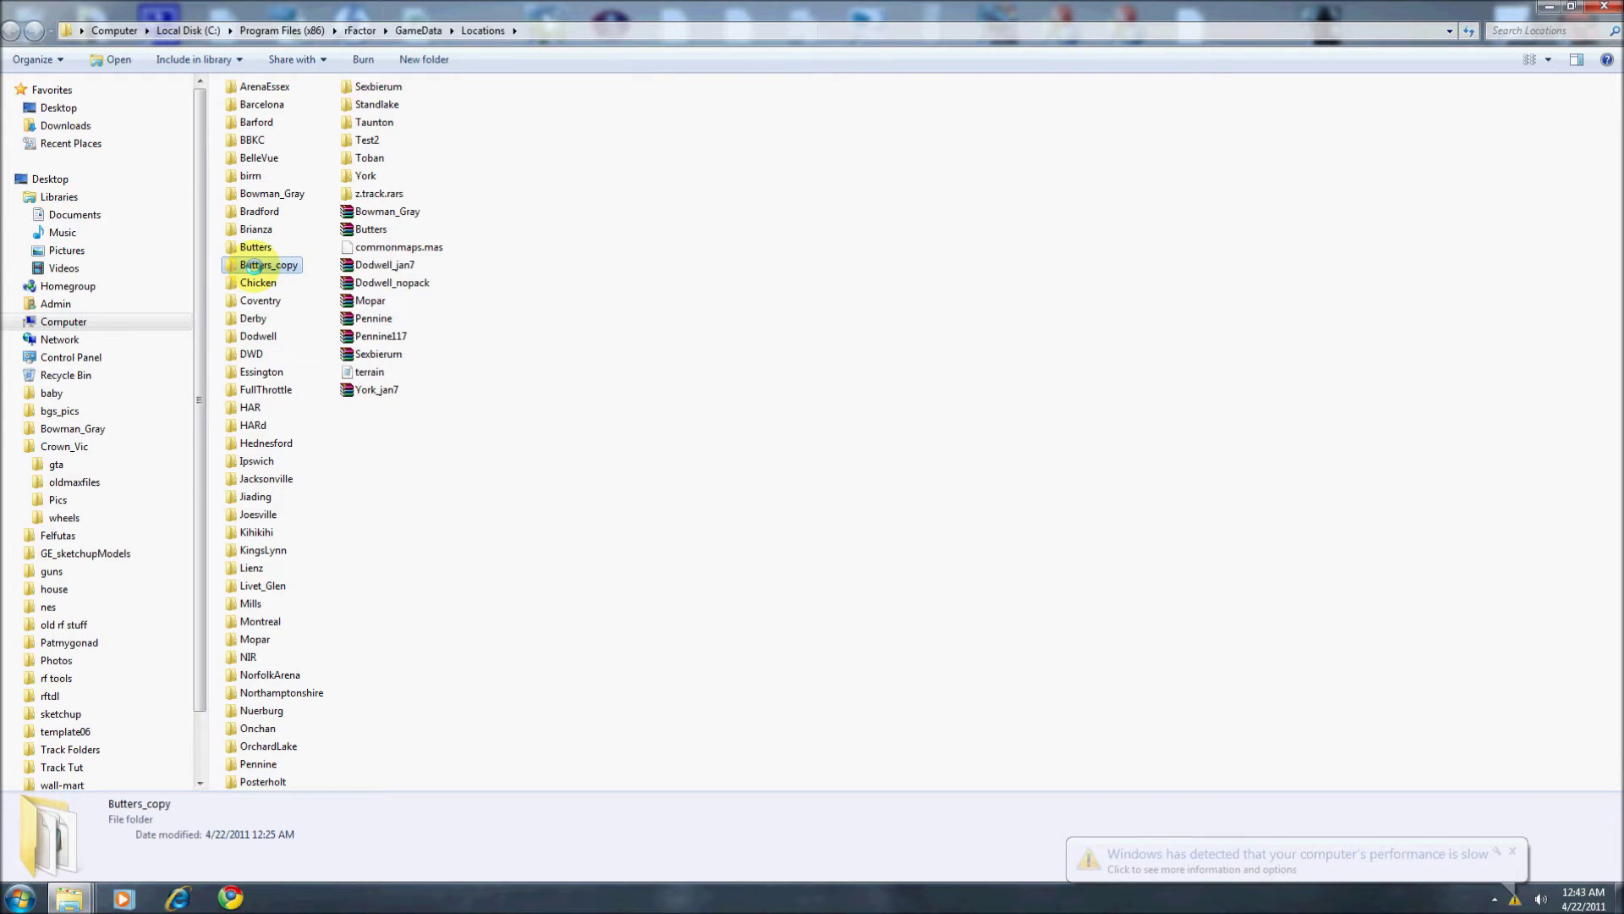
- Rename the Butters_copy folder to Test1 and open it
{"action": "right_click", "coordinate": [254, 266]}
{"action": "left_click", "coordinate": [301, 610]}
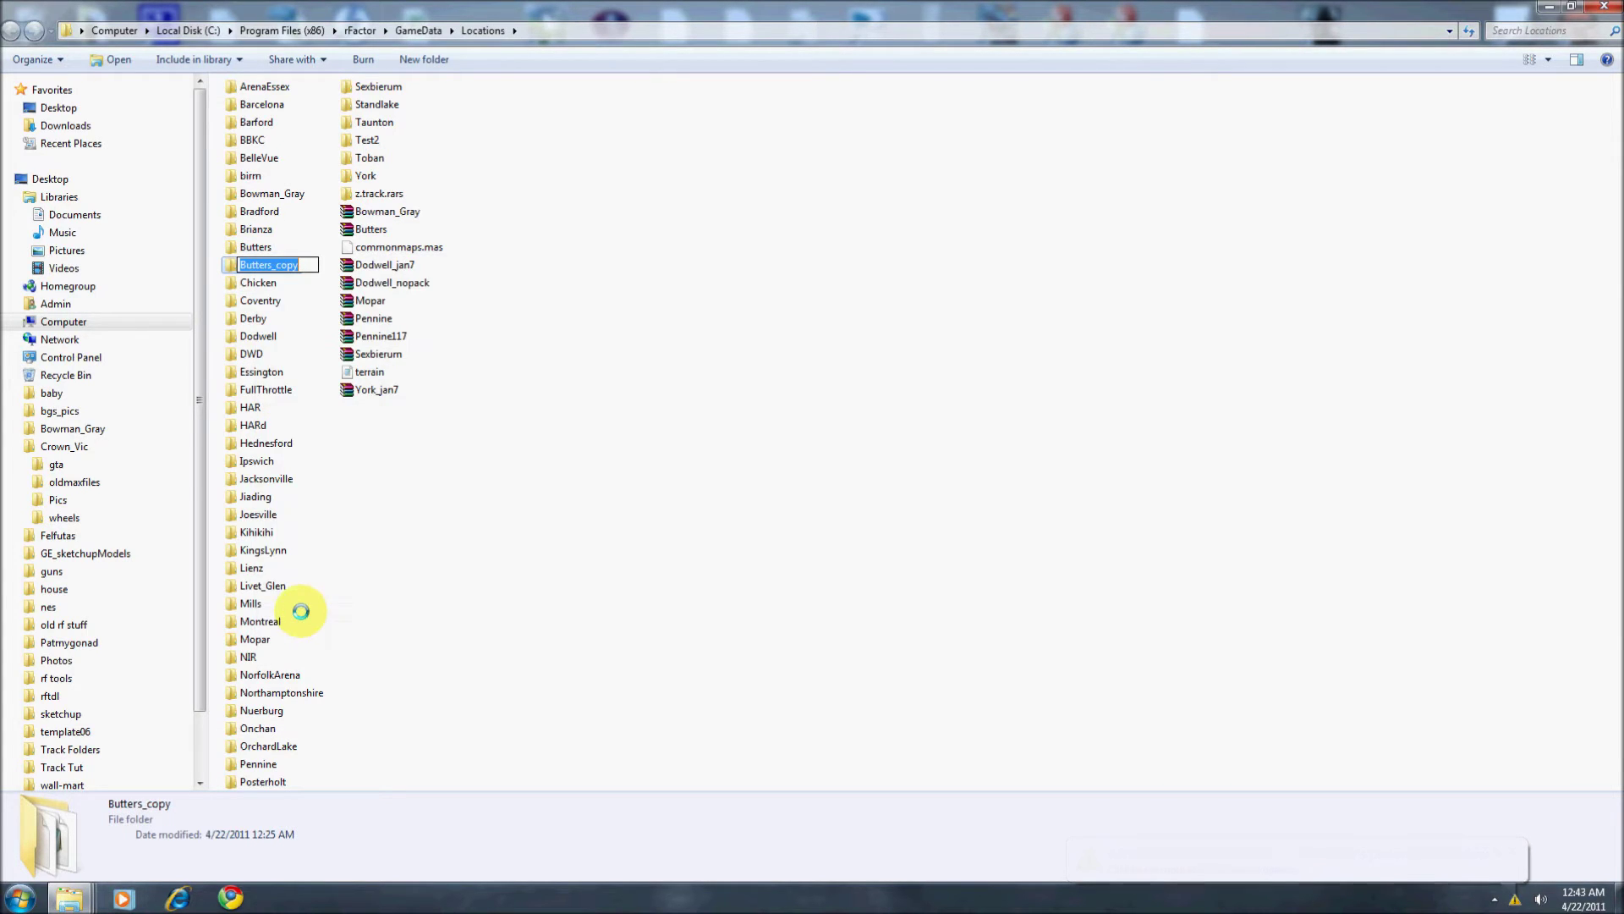
{"action": "type", "text": "Test1"}
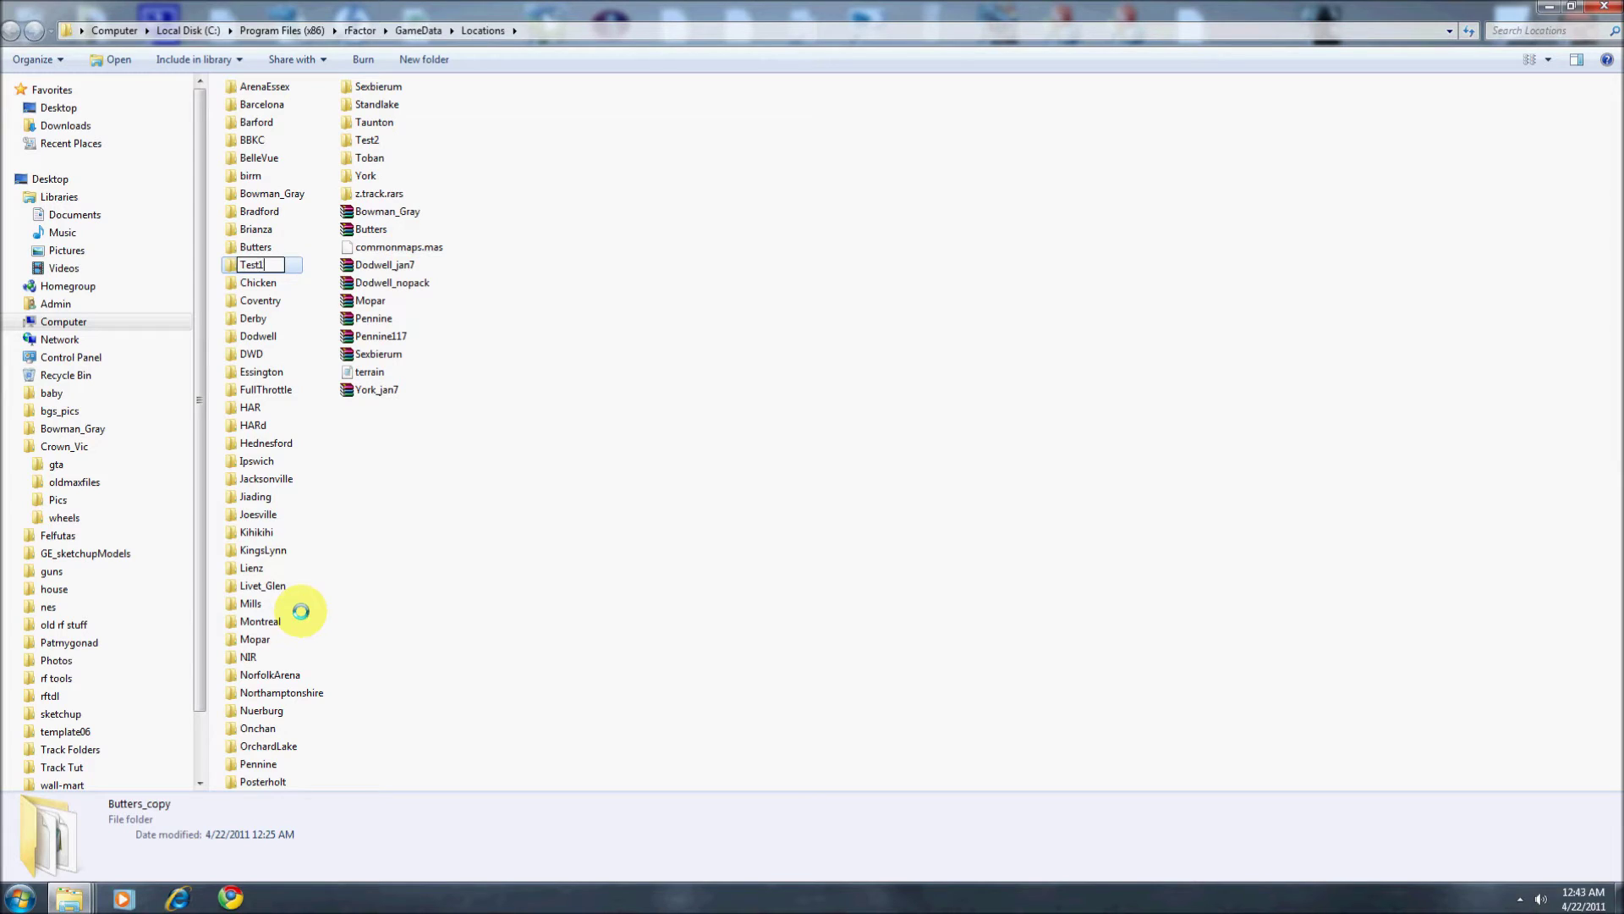
{"action": "left_click", "coordinate": [581, 439]}
{"action": "double_click", "coordinate": [368, 123]}
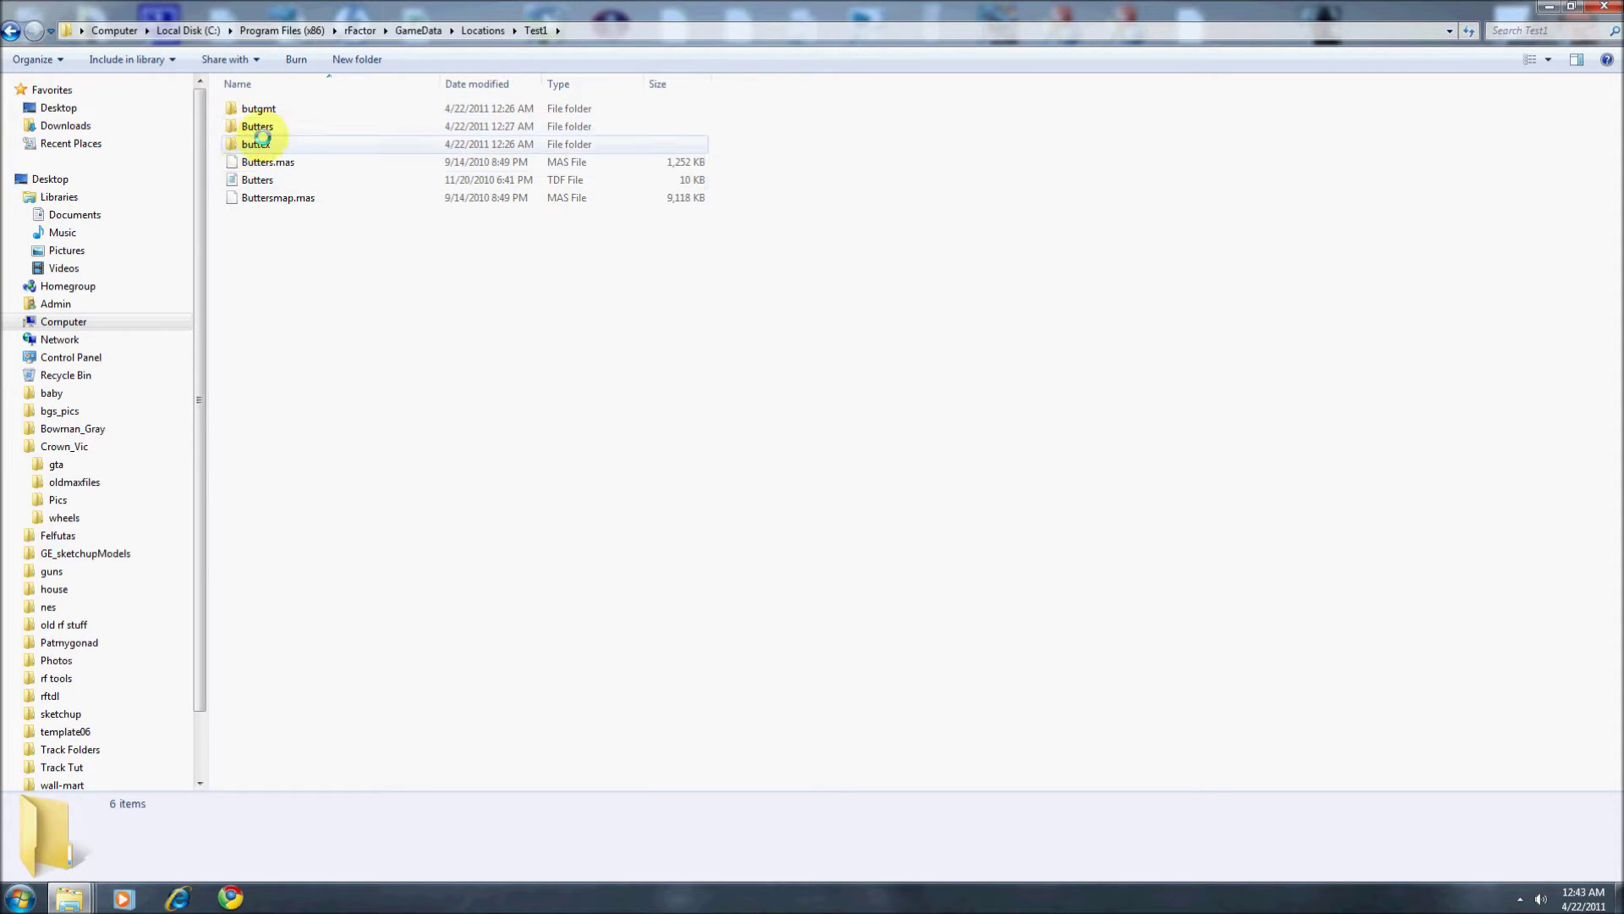
- Rename the butgmt folder to Test1gmt
{"action": "right_click", "coordinate": [261, 108]}
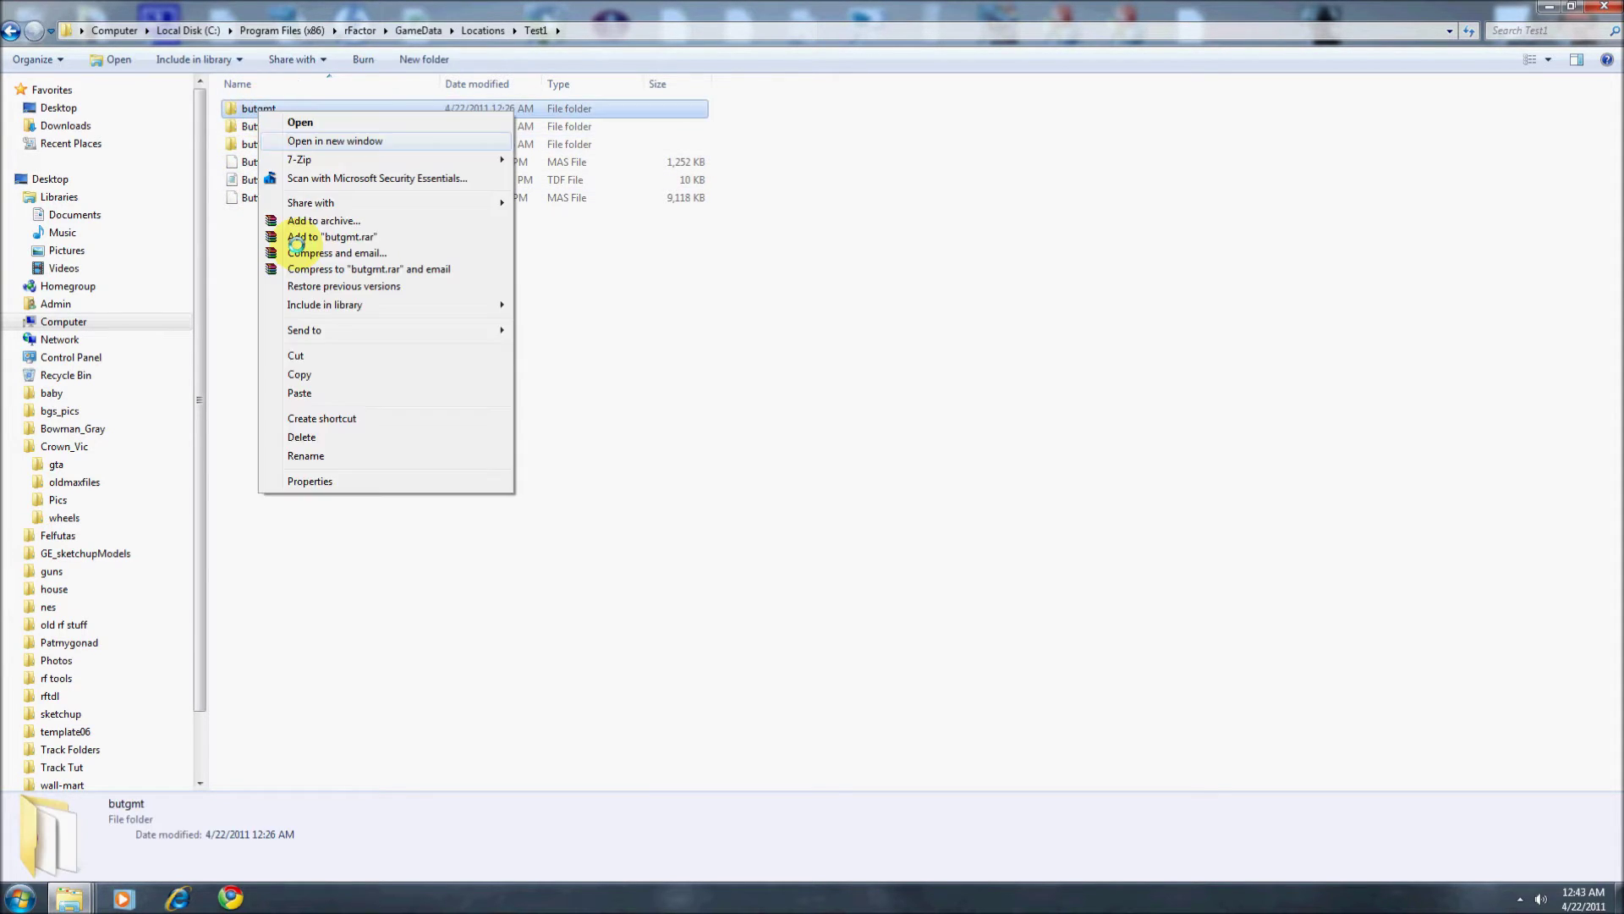
{"action": "left_click", "coordinate": [297, 437]}
{"action": "key", "text": "Home"}
{"action": "key", "text": "Delete"}
{"action": "key", "text": "Delete"}
{"action": "key", "text": "Delete"}
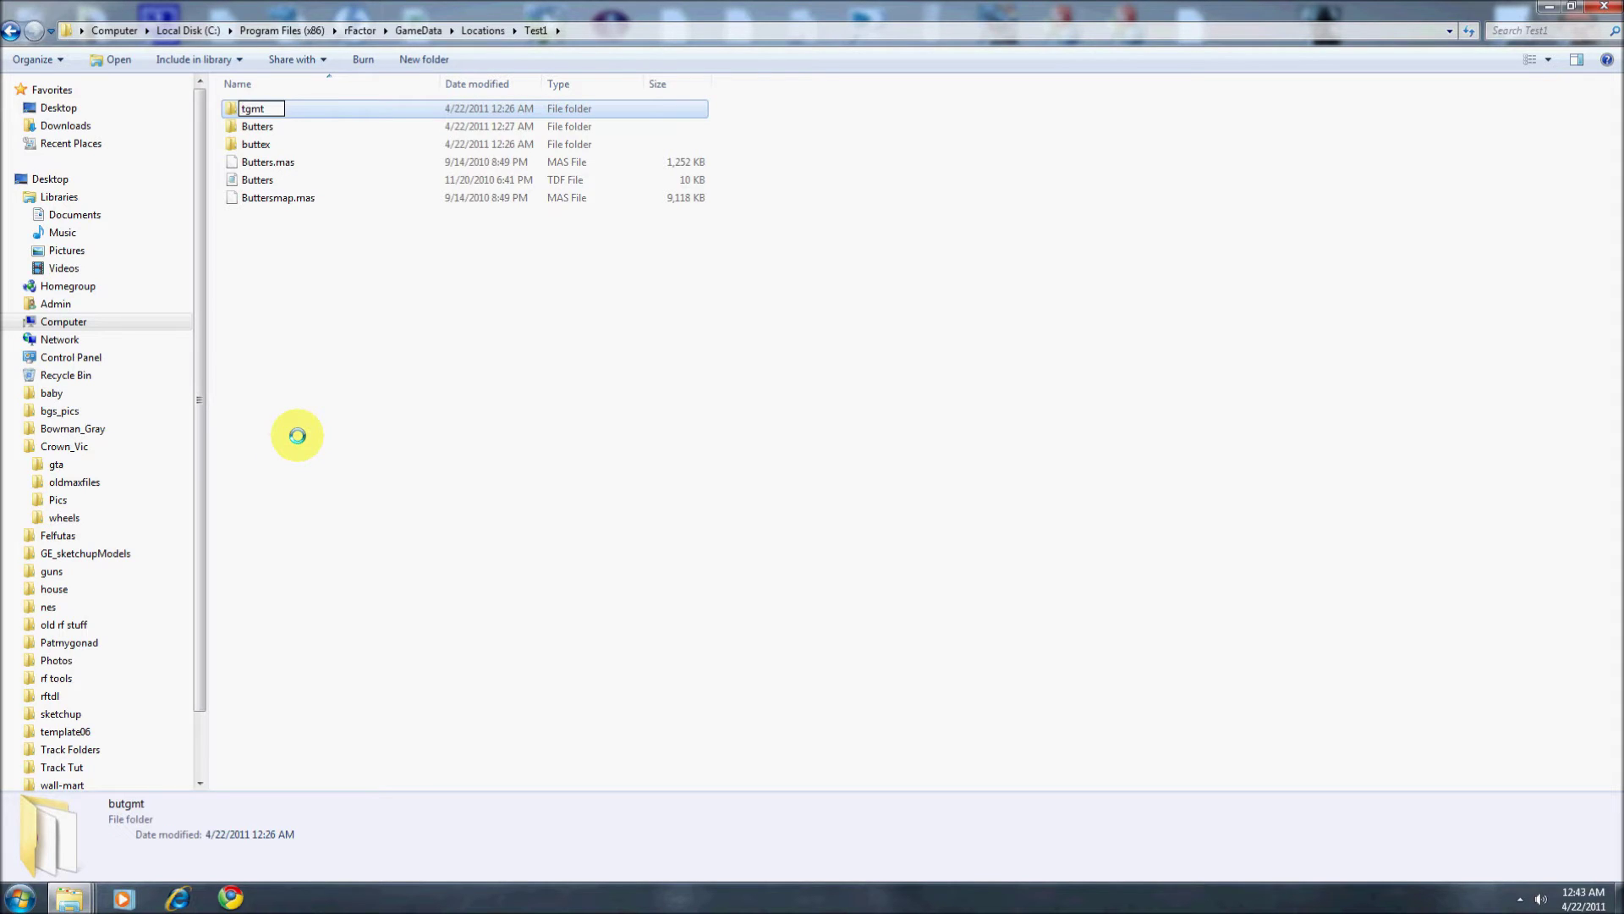
{"action": "type", "text": "Test1"}
{"action": "left_click", "coordinate": [297, 435]}
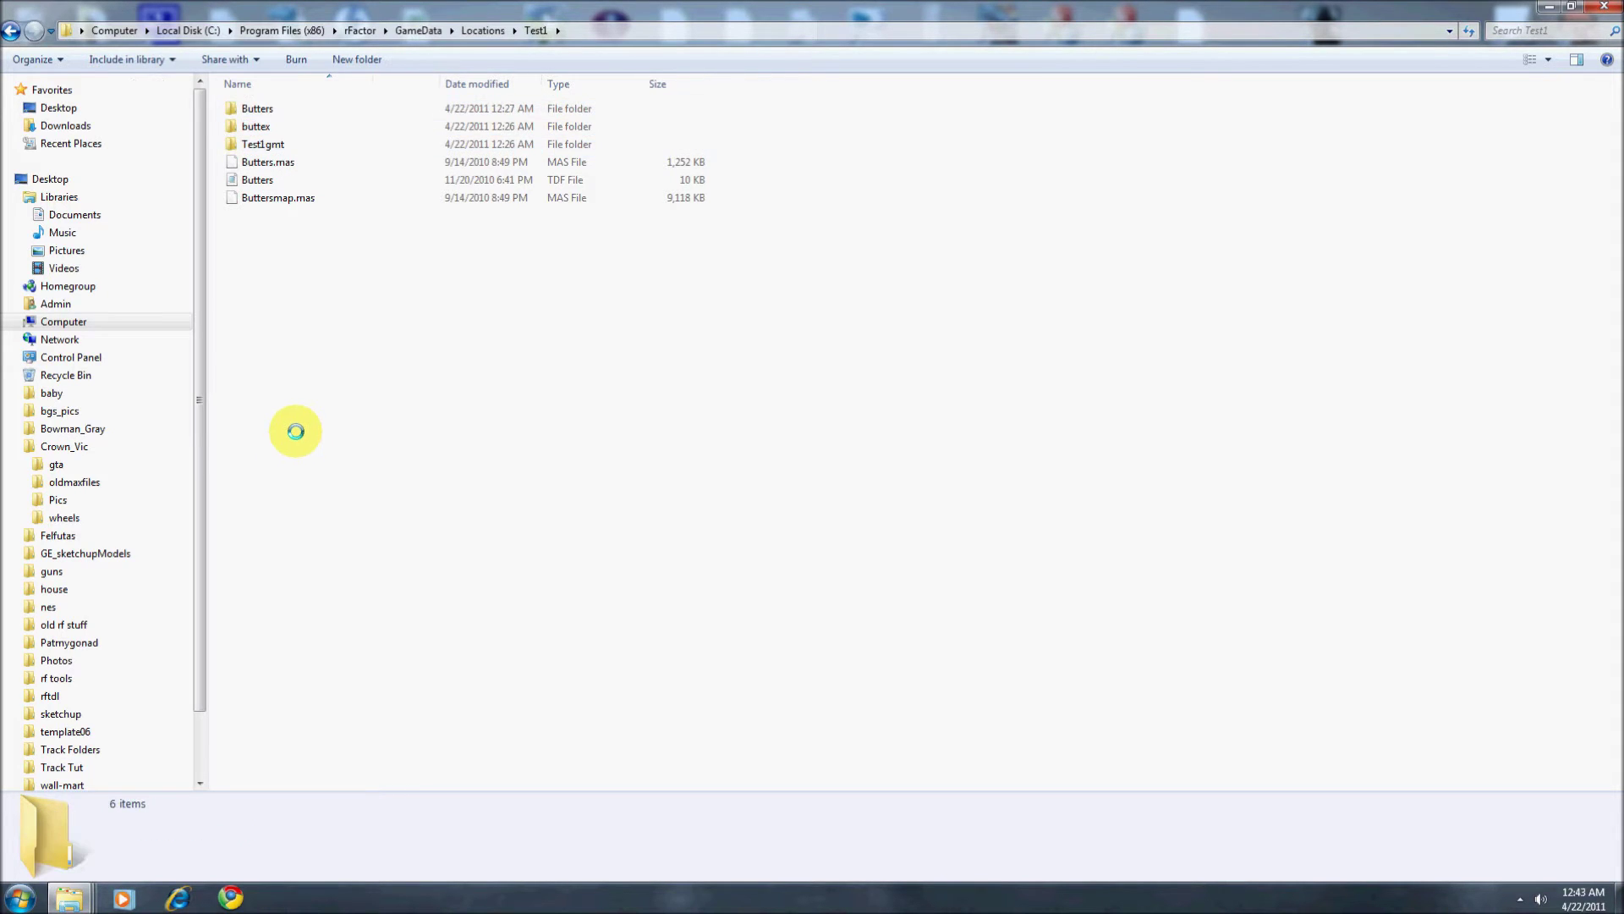
{"action": "right_click", "coordinate": [275, 109]}
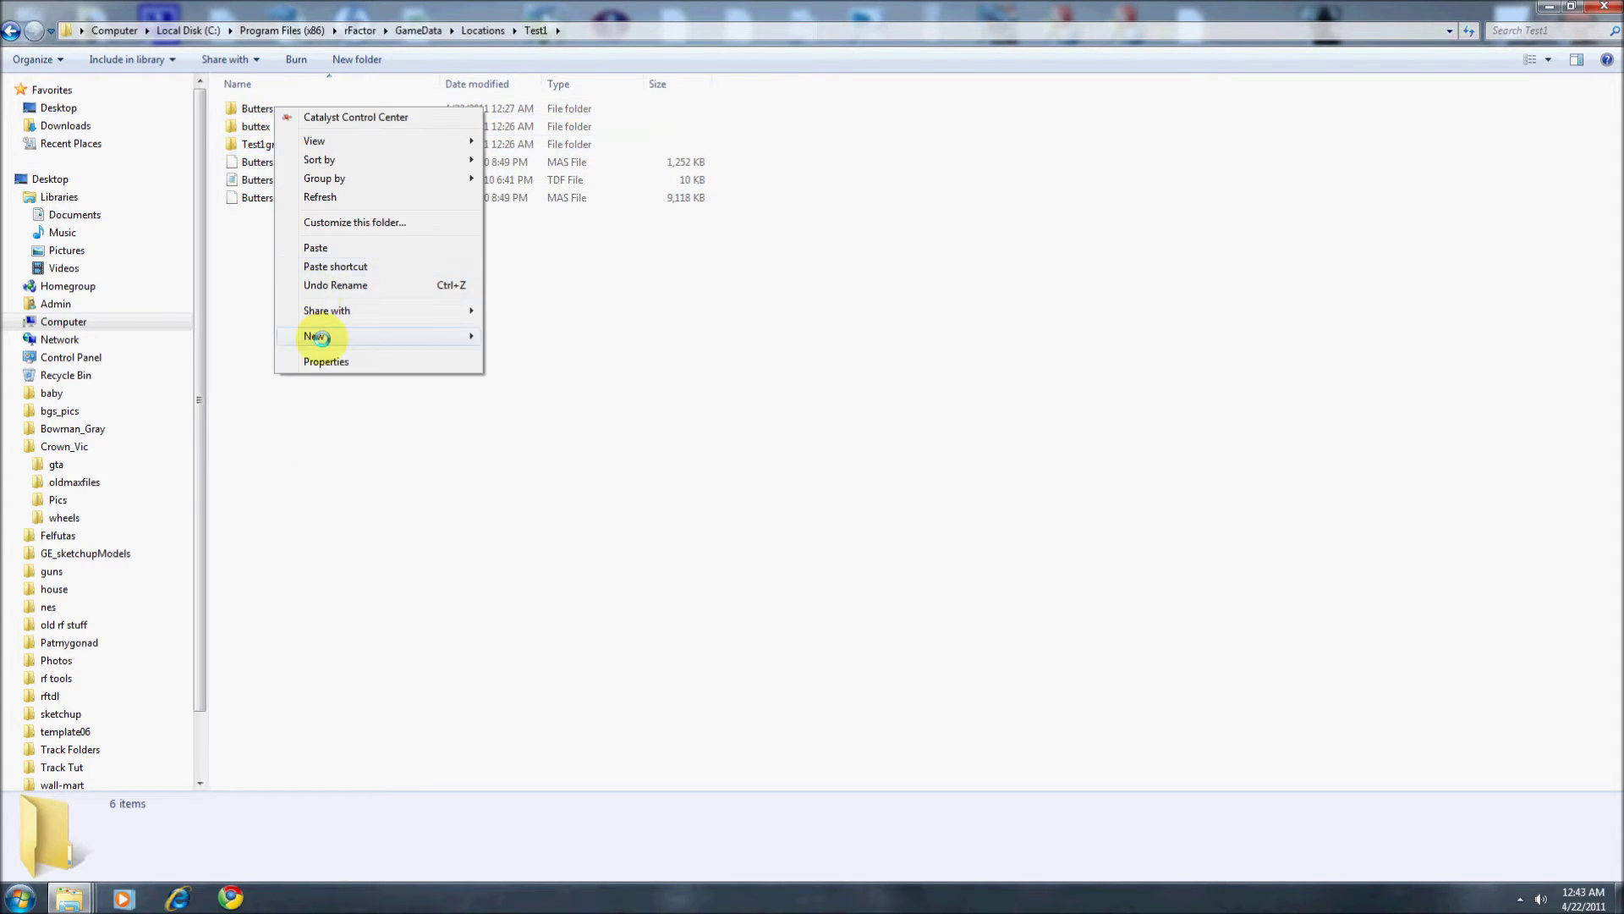
{"action": "left_click", "coordinate": [246, 265]}
- Rename the Butters subfolder to Test1
{"action": "right_click", "coordinate": [245, 99]}
{"action": "right_click", "coordinate": [234, 113]}
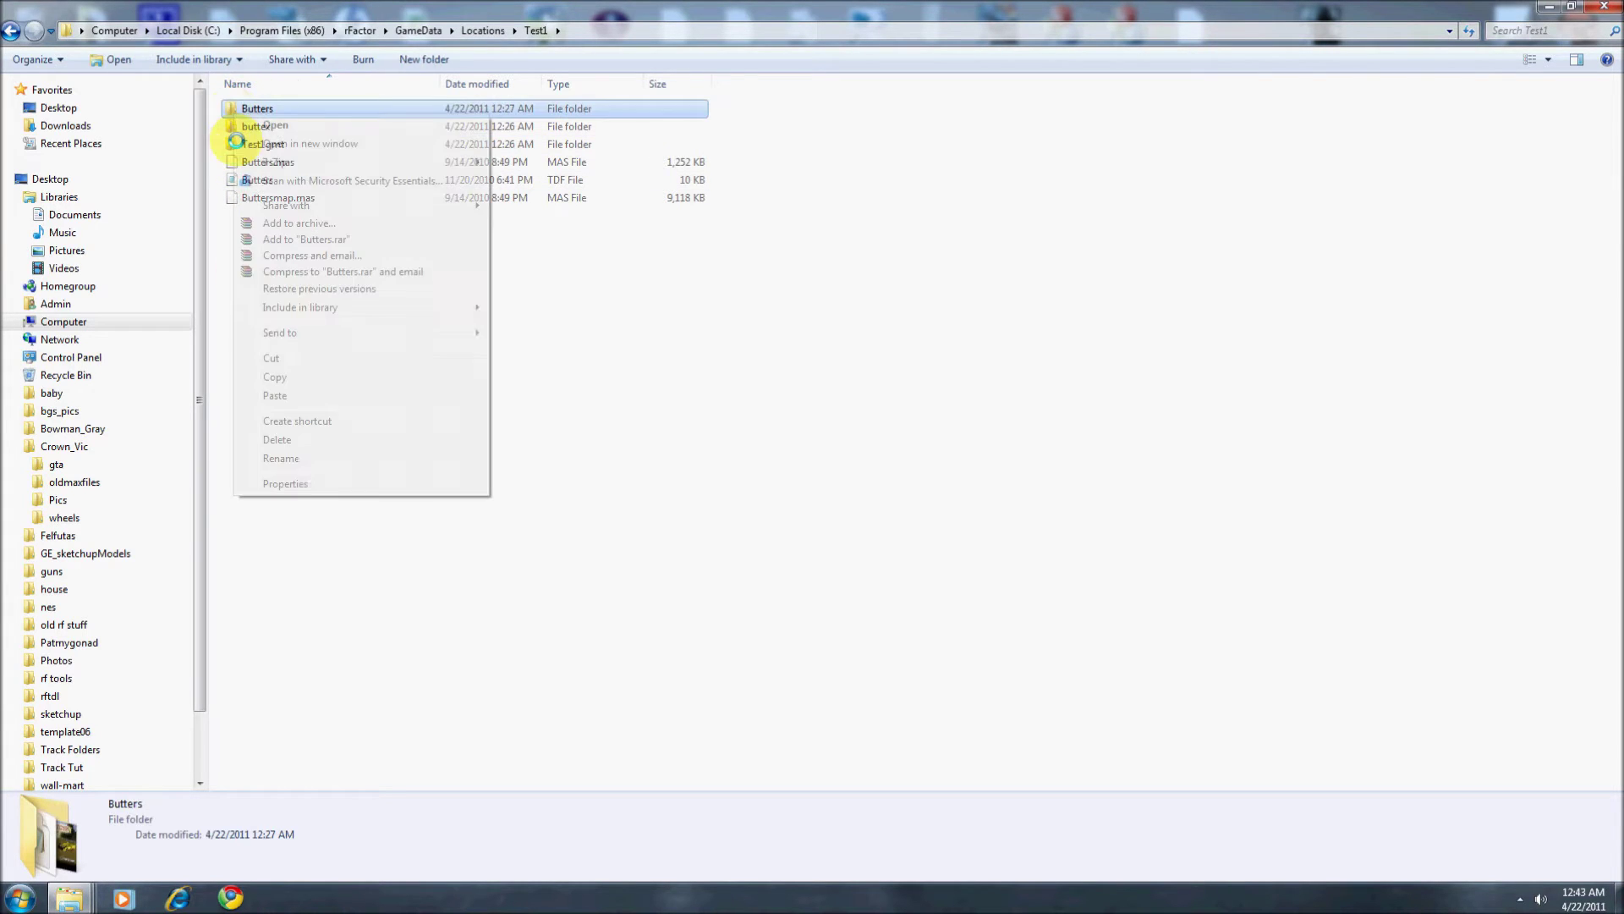
{"action": "left_click", "coordinate": [288, 457]}
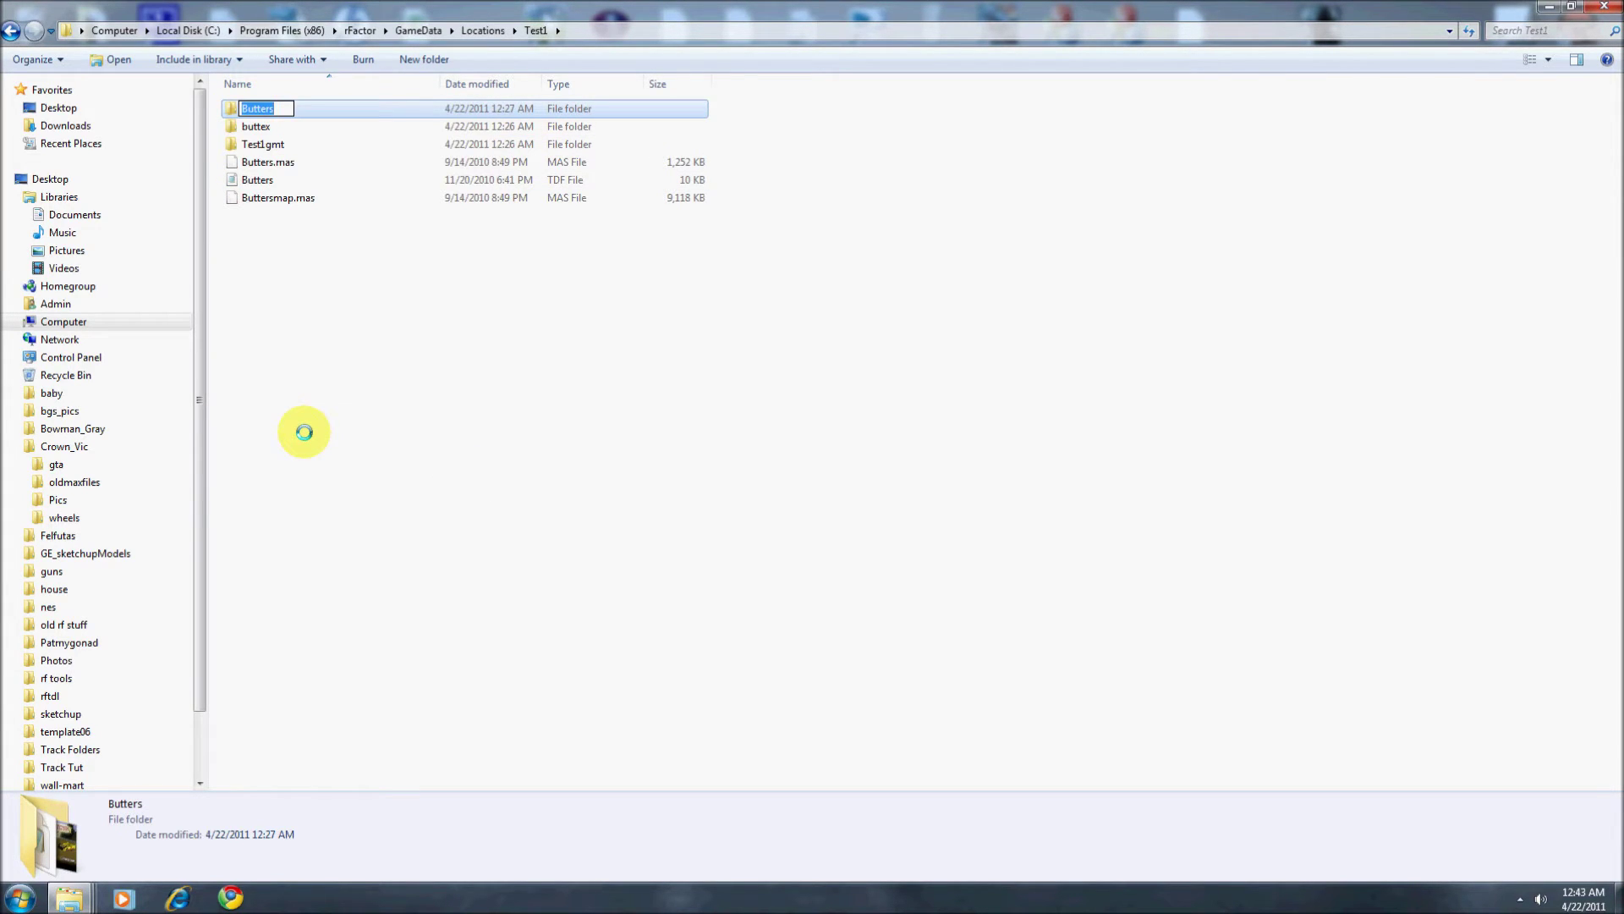
{"action": "type", "text": "Test1"}
{"action": "key", "text": "Return"}
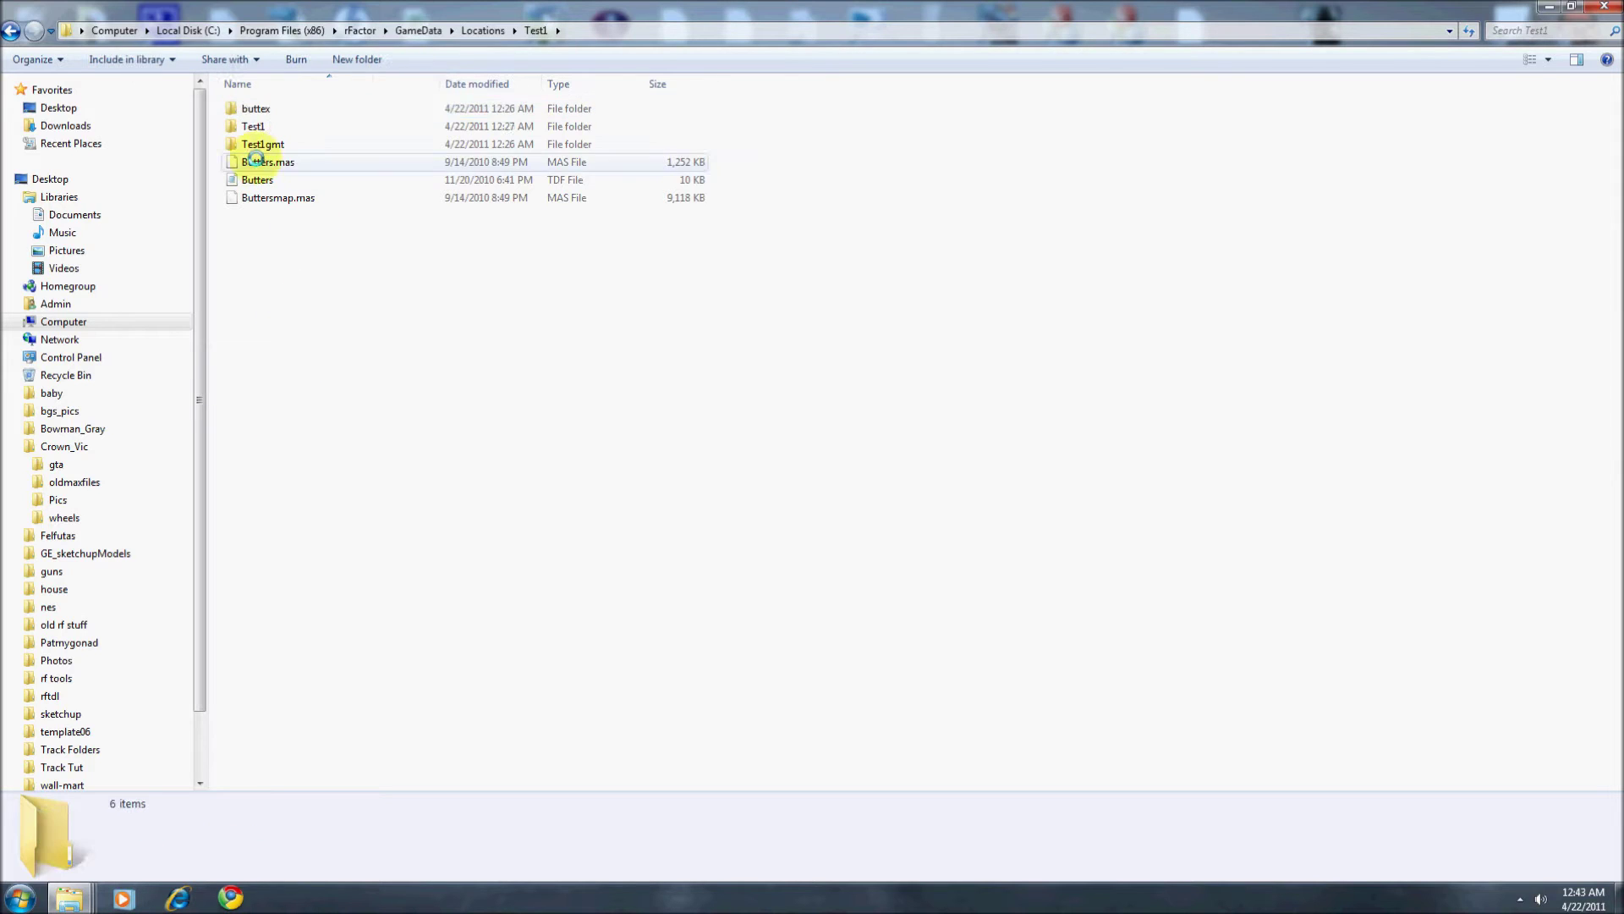
- Rename the buttex folder to Test1tex
{"action": "left_click", "coordinate": [260, 110]}
{"action": "right_click", "coordinate": [268, 111]}
{"action": "left_click", "coordinate": [313, 456]}
{"action": "type", "text": "texTest"}
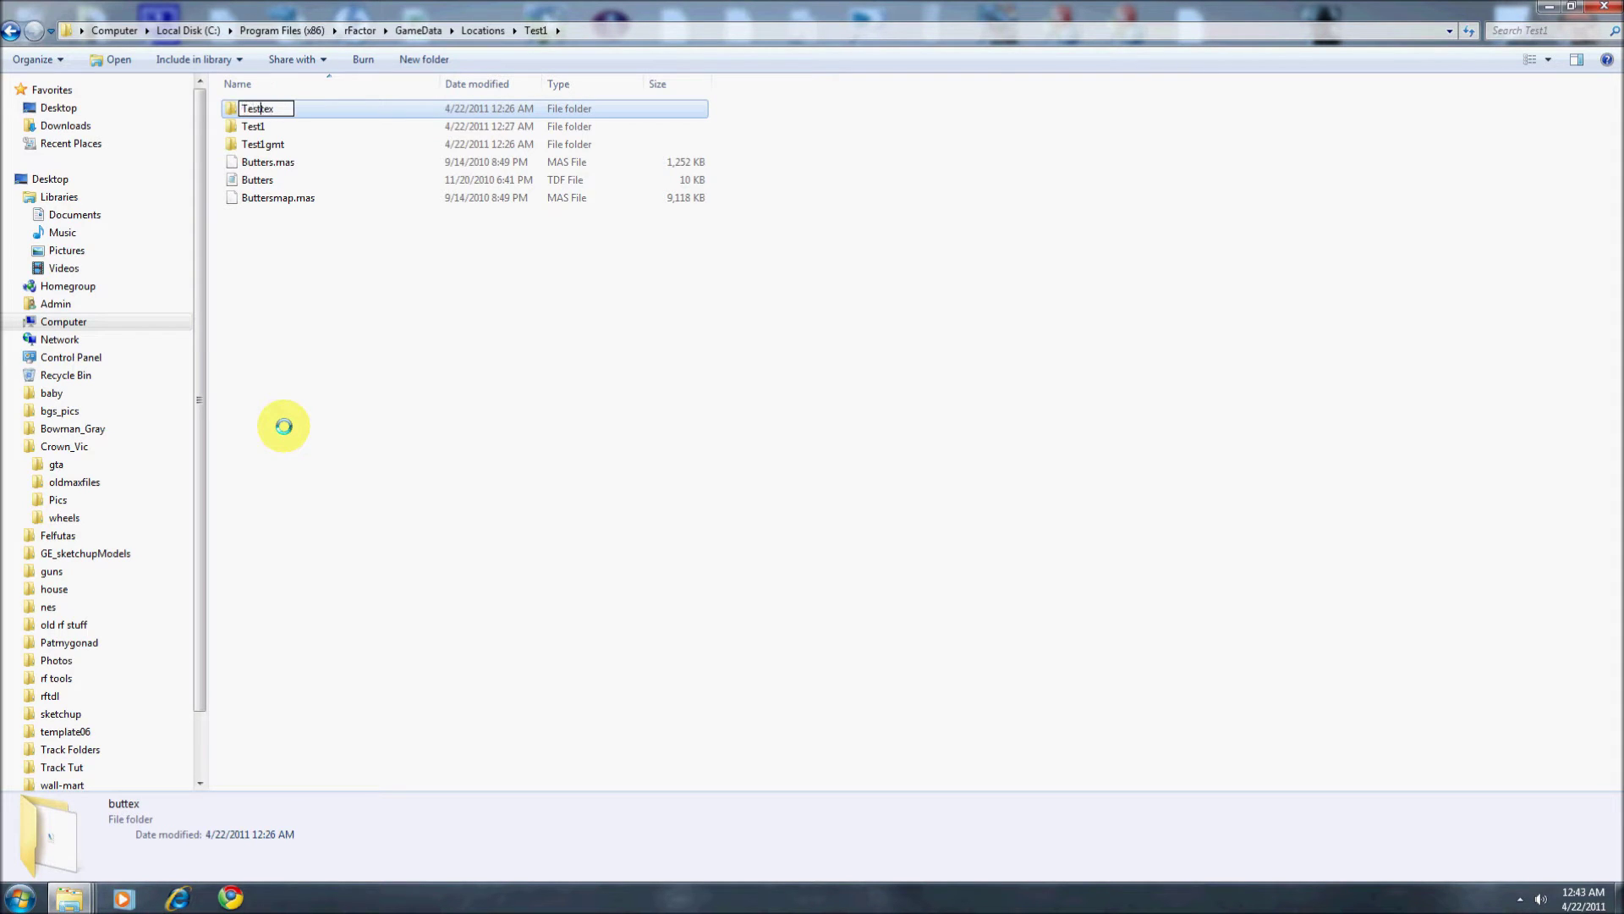
{"action": "type", "text": "1"}
{"action": "key", "text": "Return"}
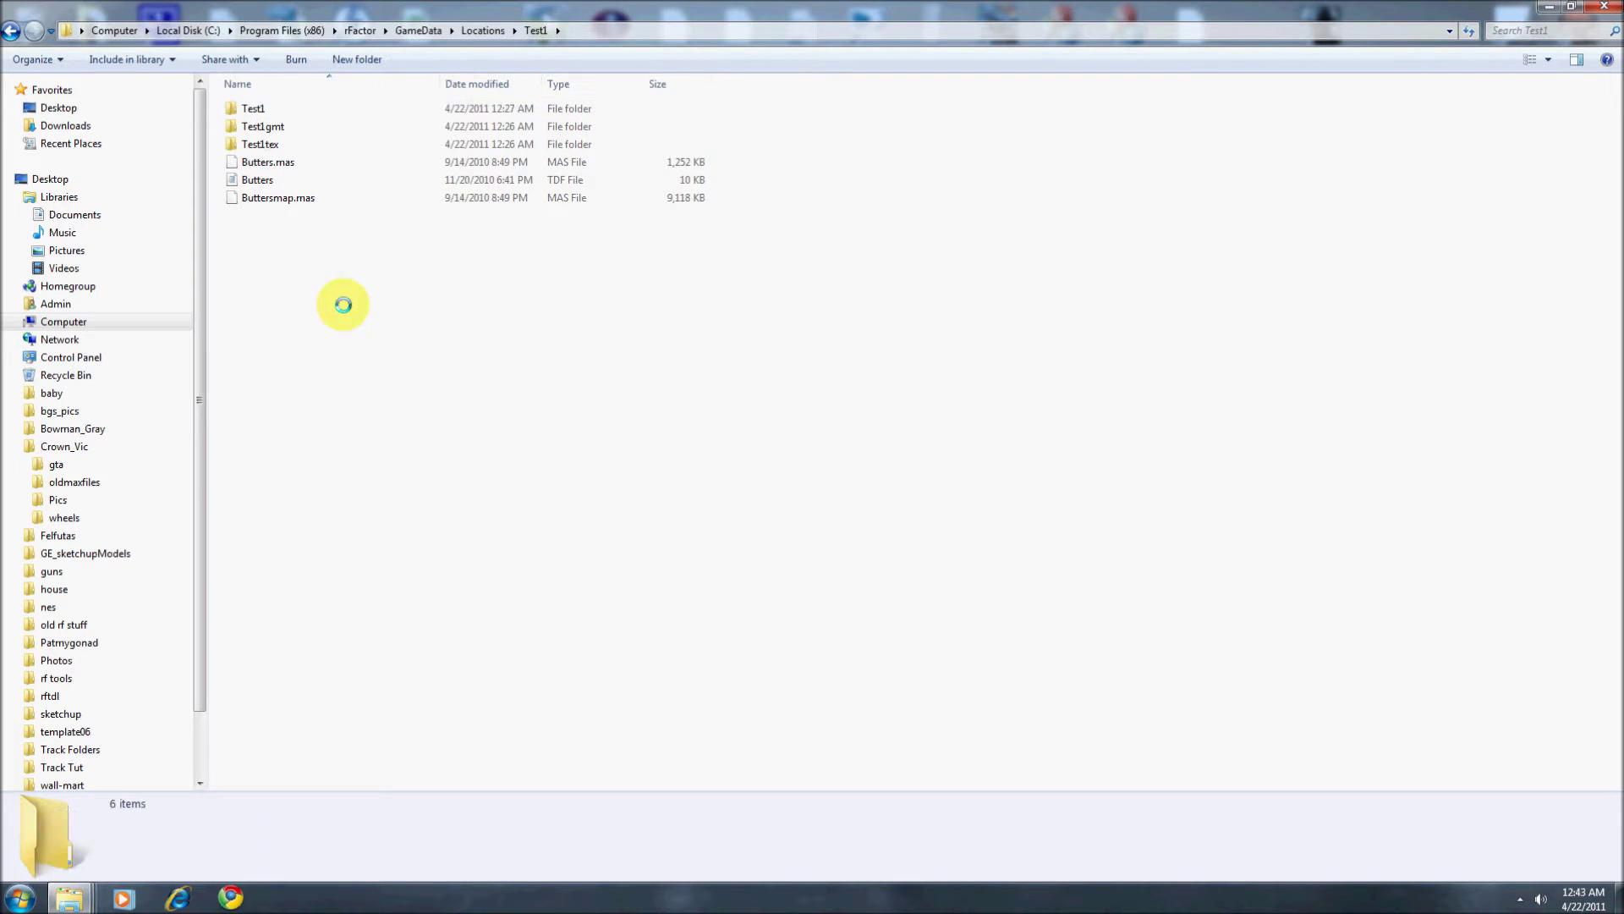
- Rename Butters.mas to Test1.mas
{"action": "right_click", "coordinate": [266, 159]}
{"action": "left_click", "coordinate": [337, 412]}
{"action": "key", "text": "Home"}
{"action": "key", "text": "Delete"}
{"action": "key", "text": "Delete"}
{"action": "key", "text": "Delete"}
{"action": "key", "text": "Delete"}
{"action": "key", "text": "Delete"}
{"action": "key", "text": "Delete"}
{"action": "key", "text": "Delete"}
{"action": "type", "text": "Test1"}
{"action": "key", "text": "Return"}
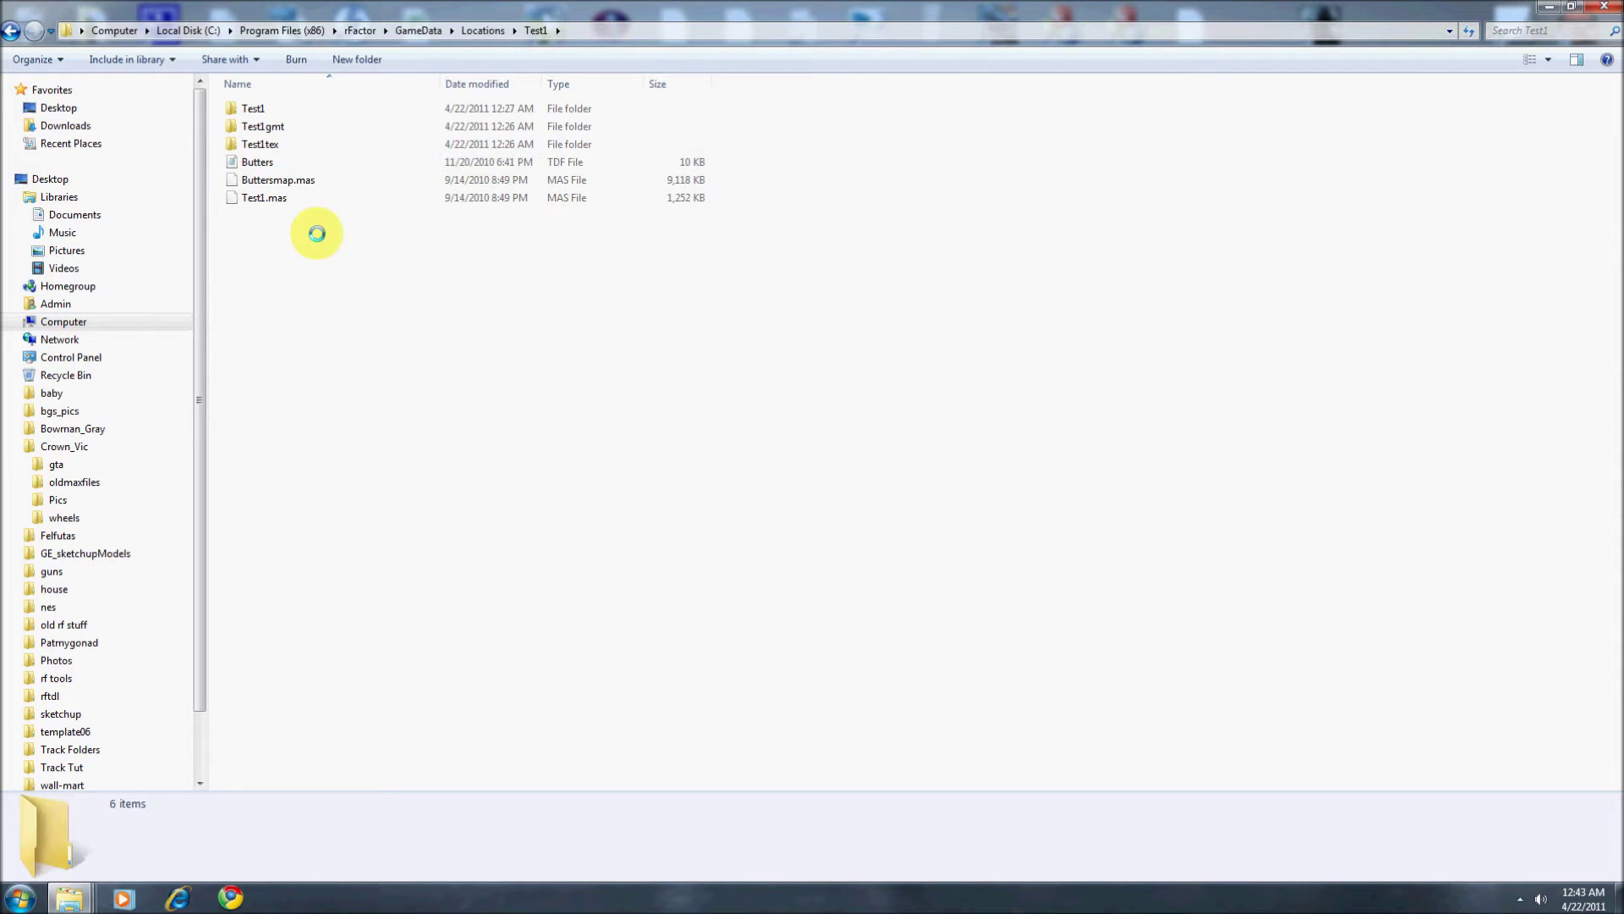
- Rename the Butters TDF file to Test1
{"action": "right_click", "coordinate": [274, 166]}
{"action": "right_click", "coordinate": [241, 162]}
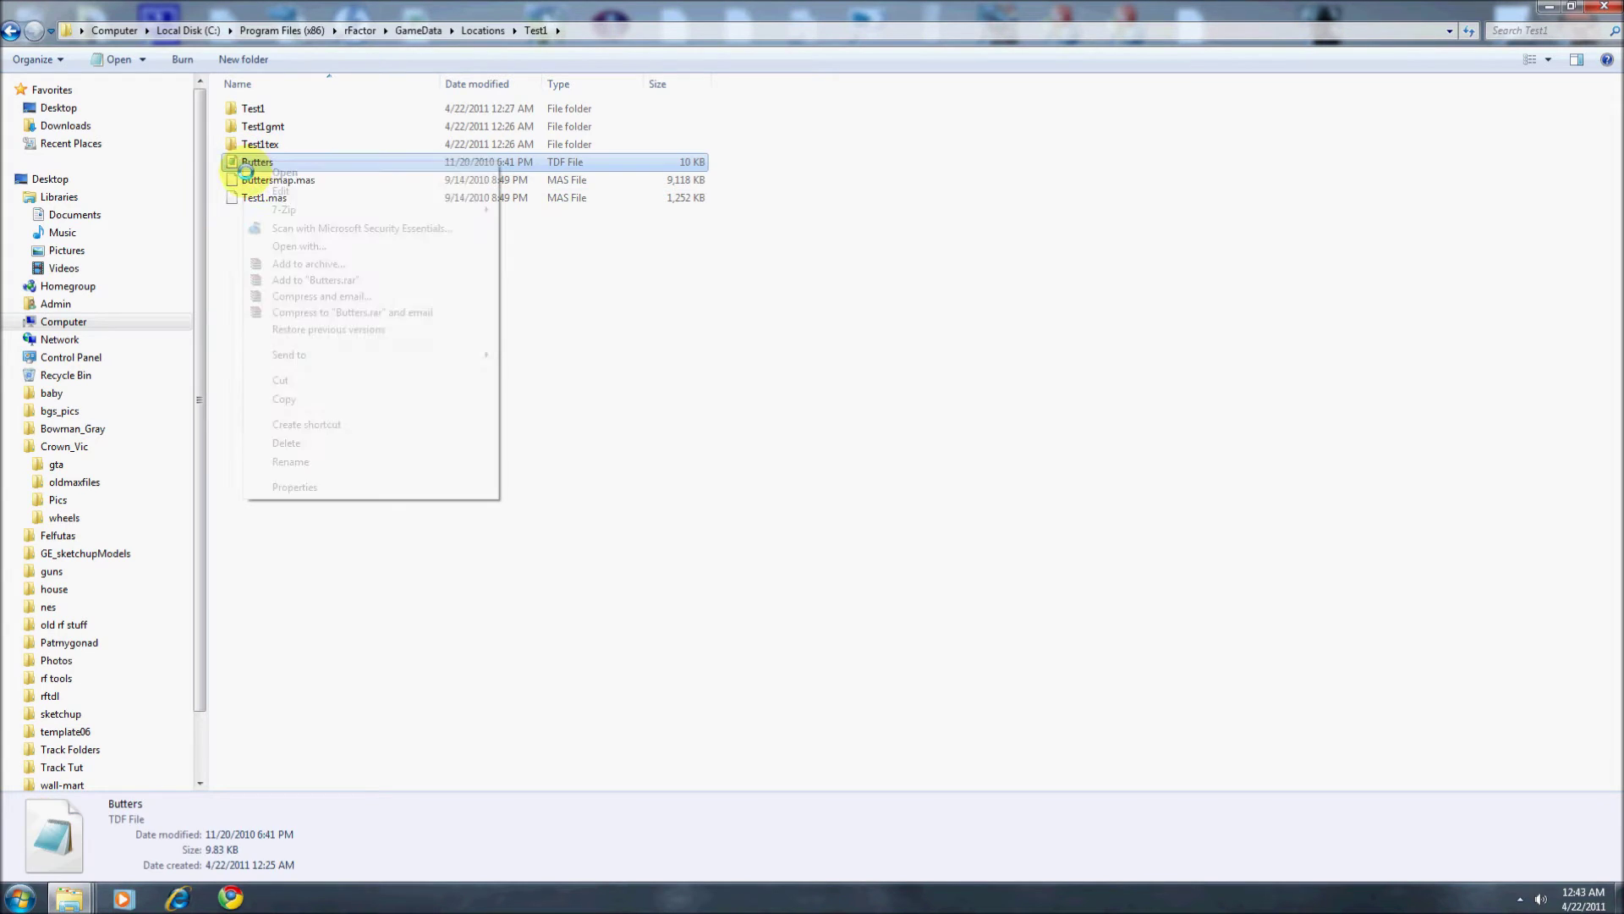
{"action": "left_click", "coordinate": [291, 462]}
{"action": "type", "text": "Test1"}
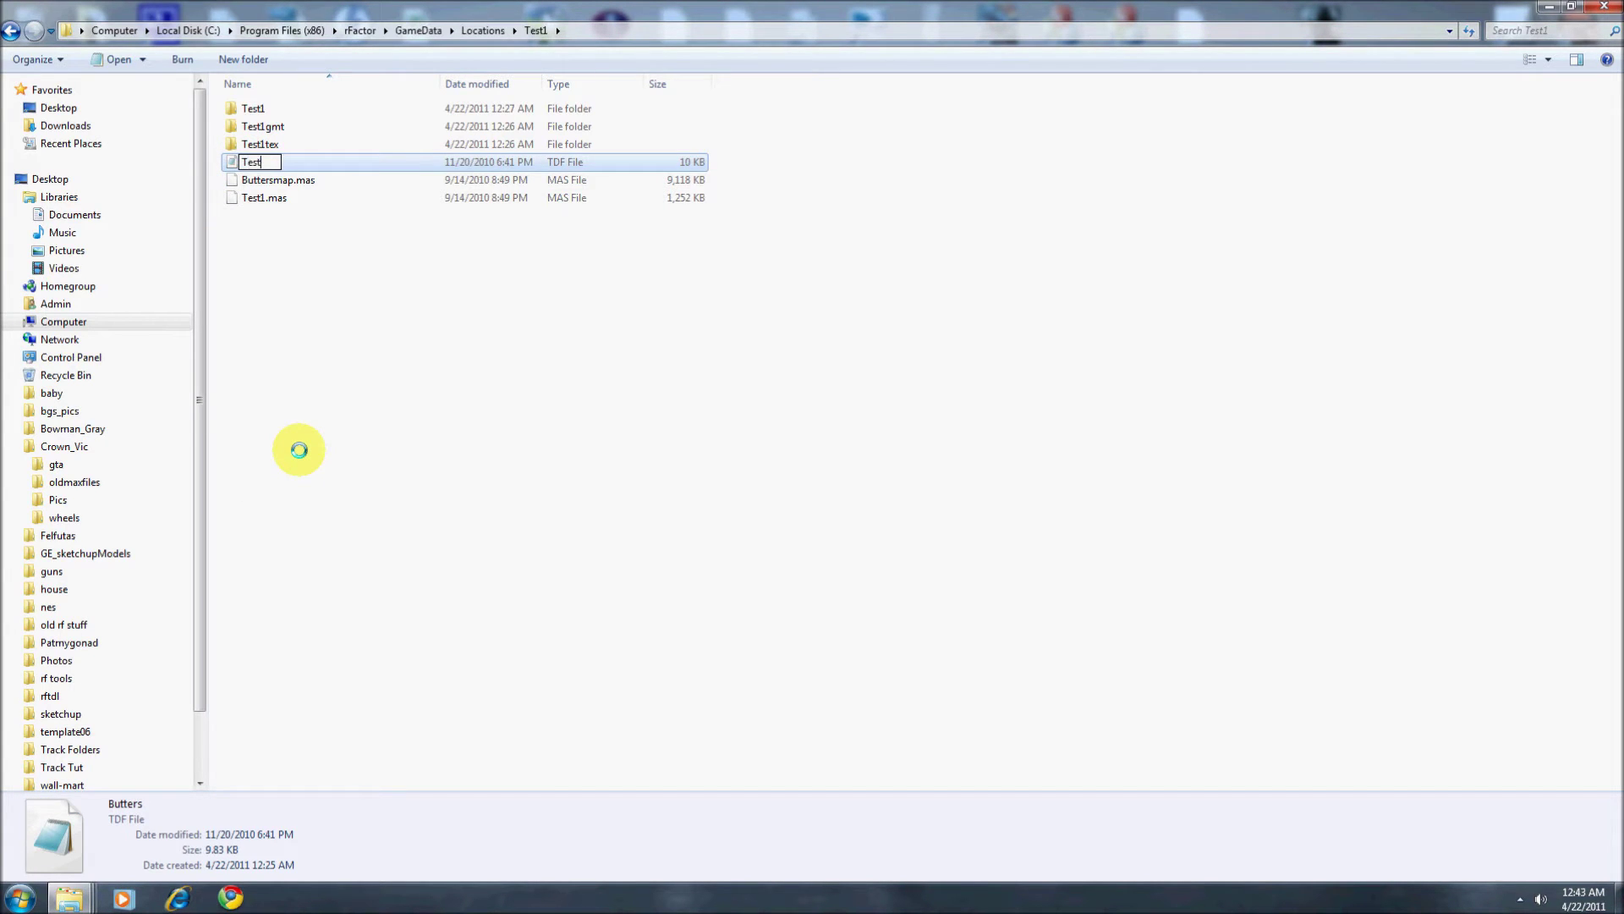
{"action": "left_click", "coordinate": [282, 216]}
- Rename Buttersmap.mas to Test1map.mas, then open the inner Test1 subfolder
{"action": "right_click", "coordinate": [278, 162]}
{"action": "left_click", "coordinate": [335, 411]}
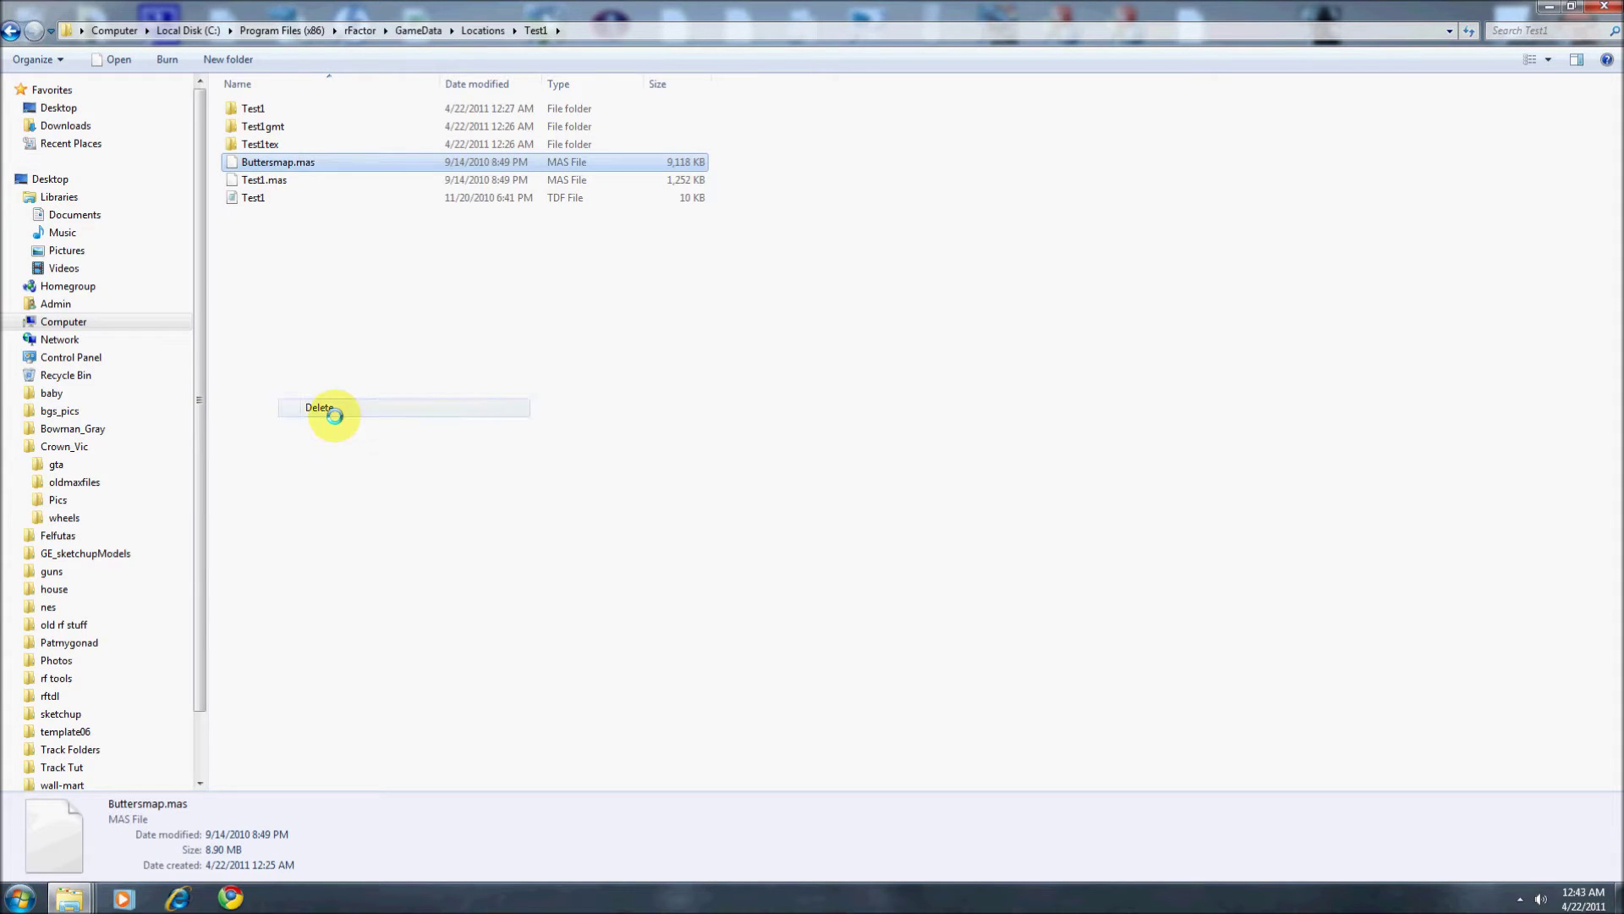
{"action": "left_click", "coordinate": [882, 515]}
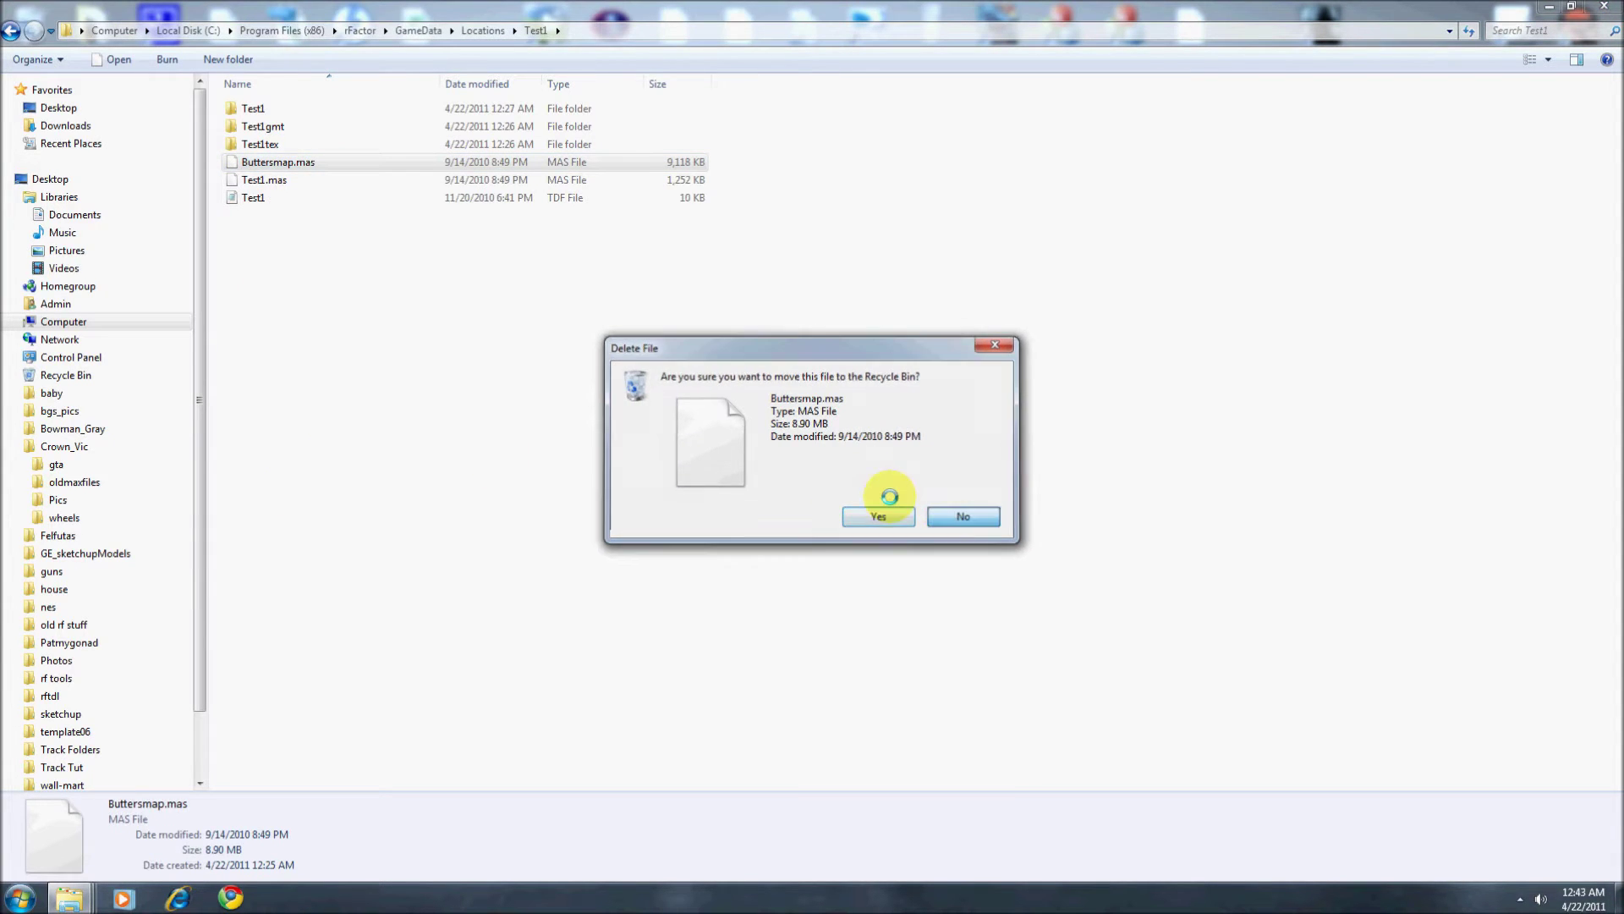
{"action": "right_click", "coordinate": [292, 162]}
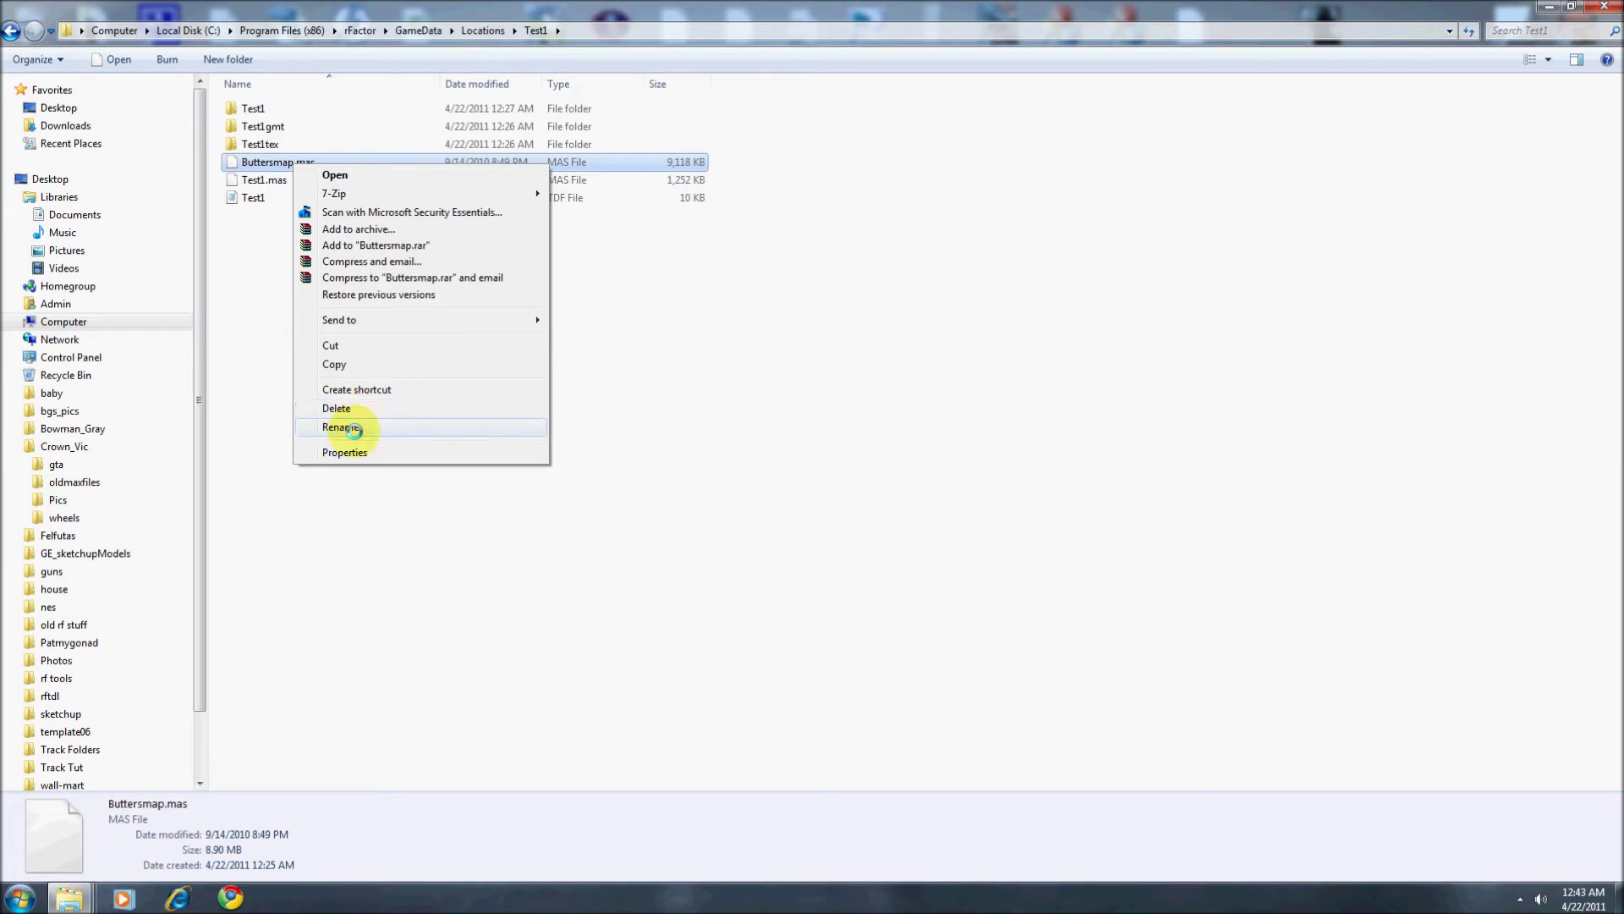
{"action": "left_click", "coordinate": [394, 428]}
{"action": "key", "text": "Home"}
{"action": "key", "text": "Delete"}
{"action": "key", "text": "Delete"}
{"action": "key", "text": "Delete"}
{"action": "key", "text": "Delete"}
{"action": "key", "text": "Delete"}
{"action": "key", "text": "Delete"}
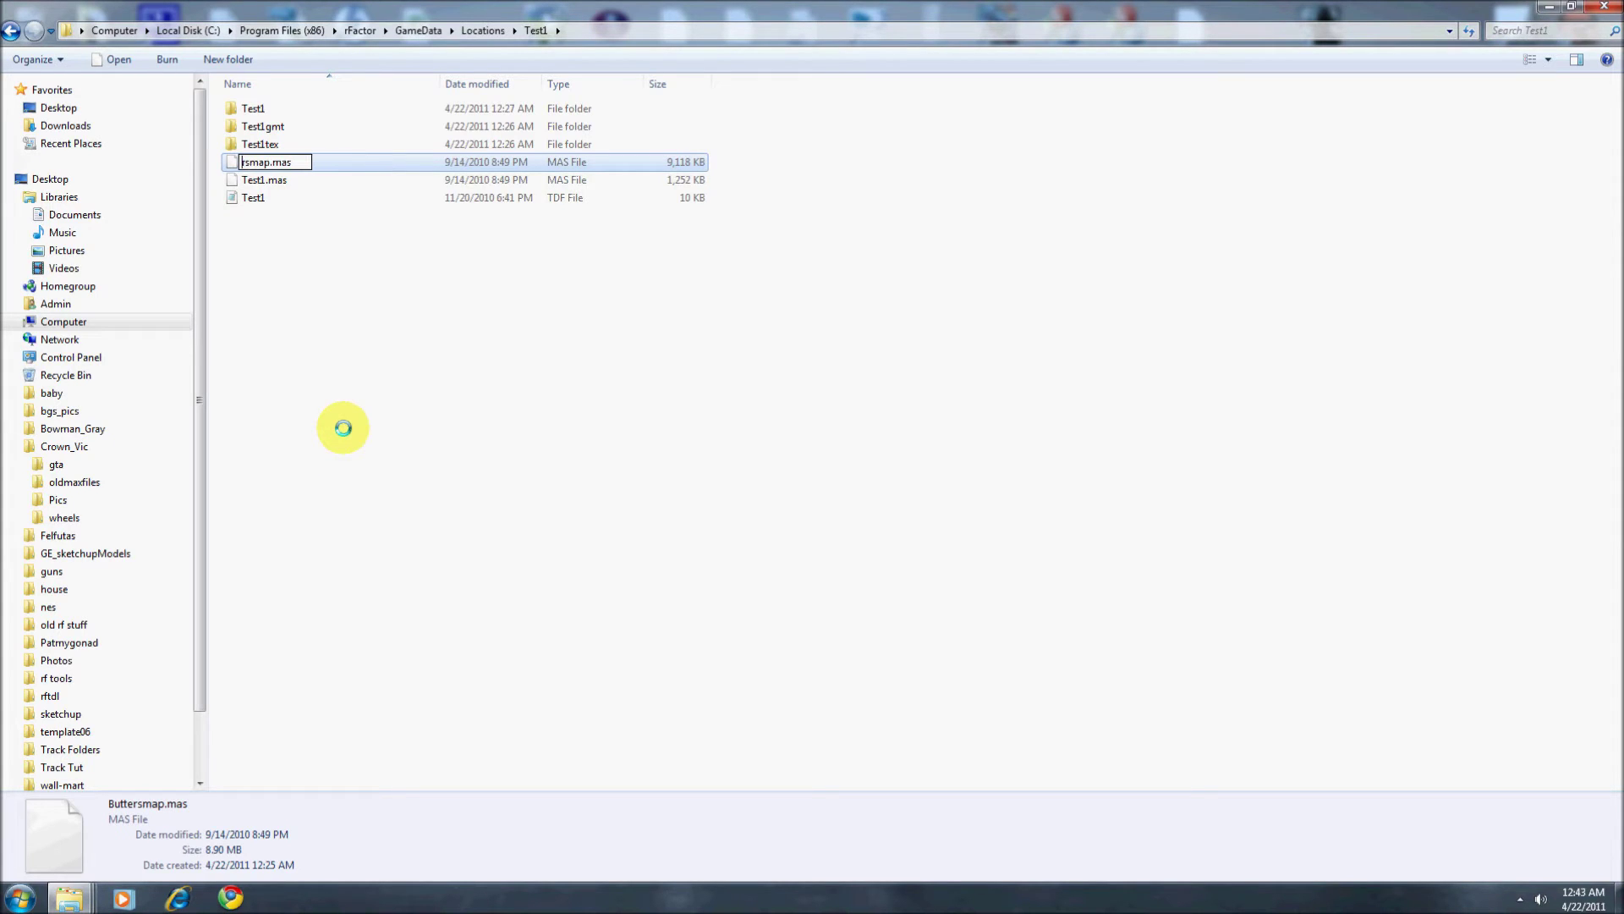
{"action": "key", "text": "Delete"}
{"action": "type", "text": "Test1"}
{"action": "left_click", "coordinate": [346, 403]}
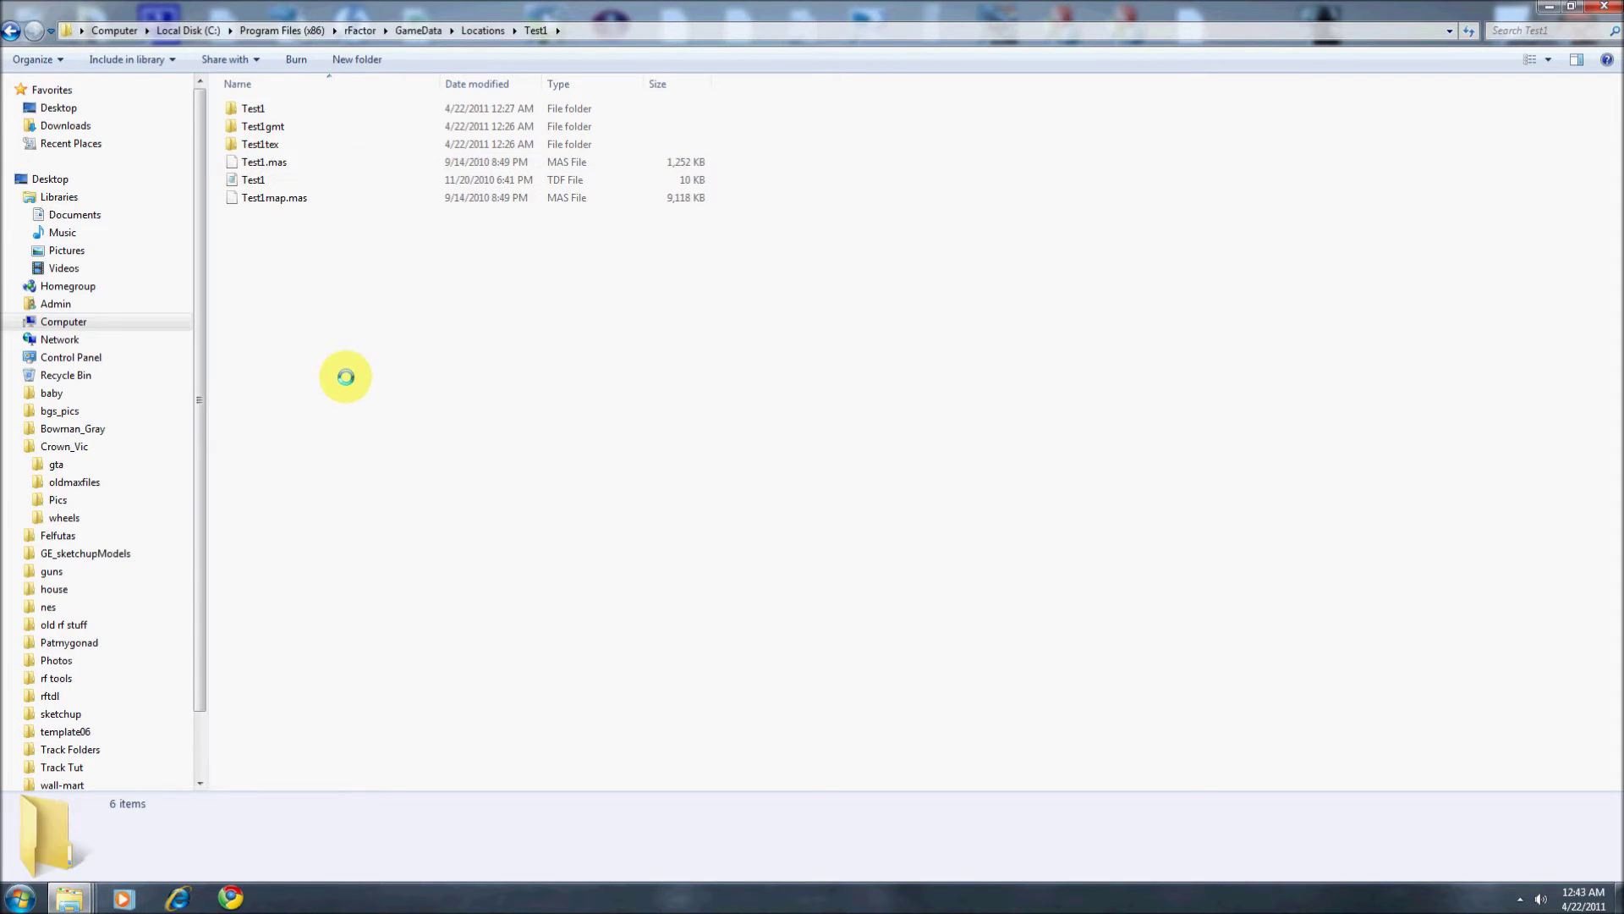
{"action": "double_click", "coordinate": [258, 109]}
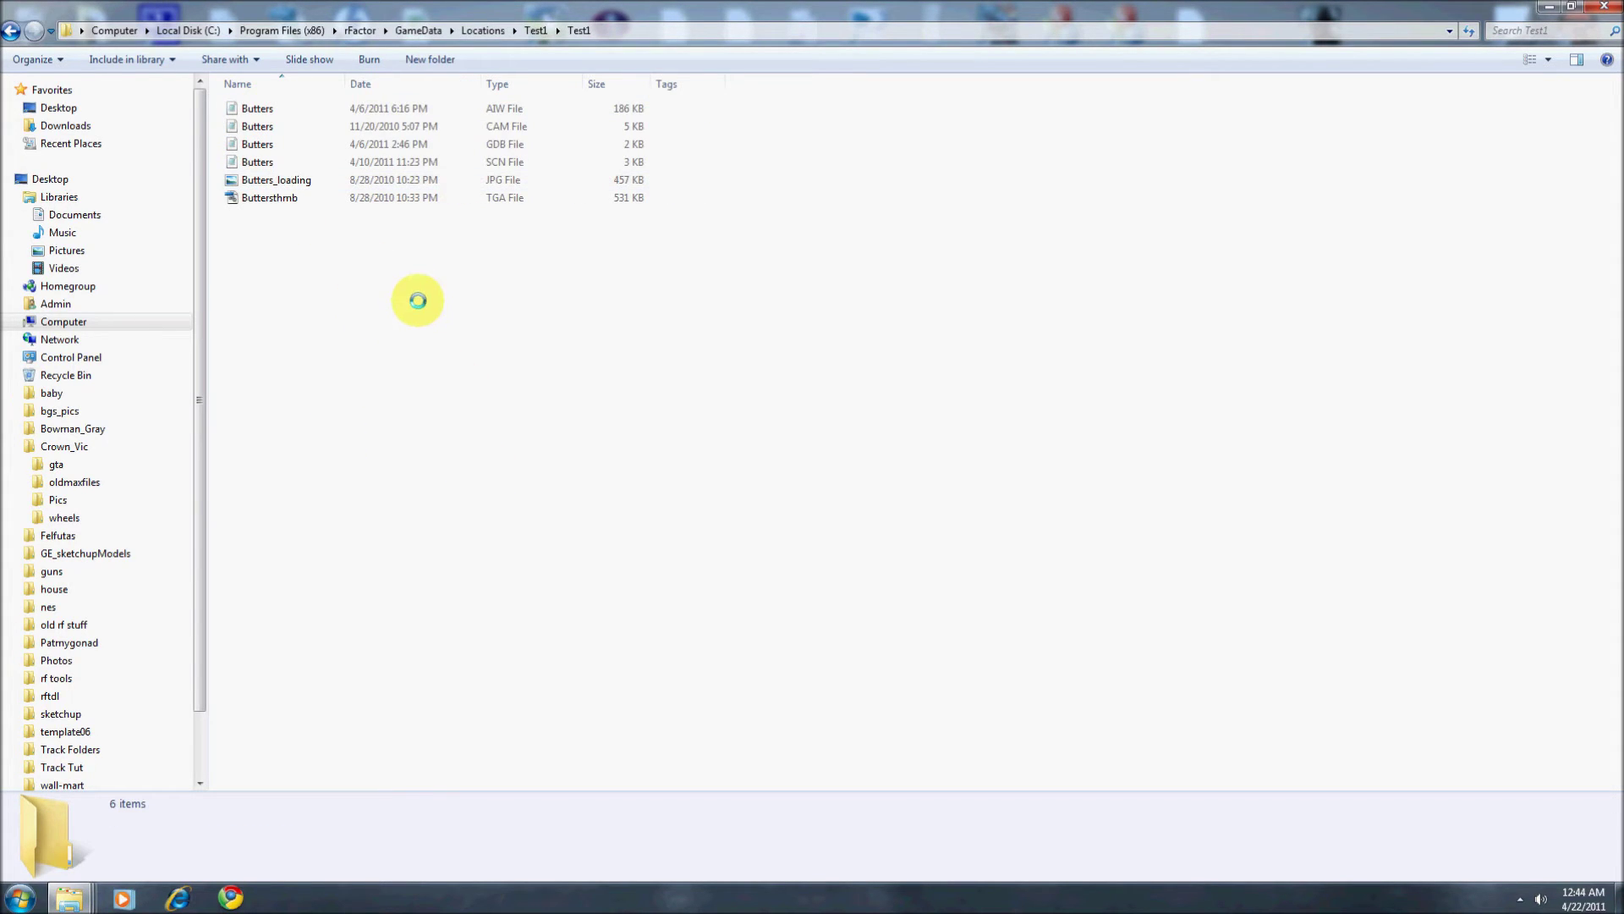
- Rename the Butters AIW and CAM files to Test1
{"action": "right_click", "coordinate": [267, 112]}
{"action": "left_click", "coordinate": [337, 410]}
{"action": "type", "text": "Test1"}
{"action": "key", "text": "Return"}
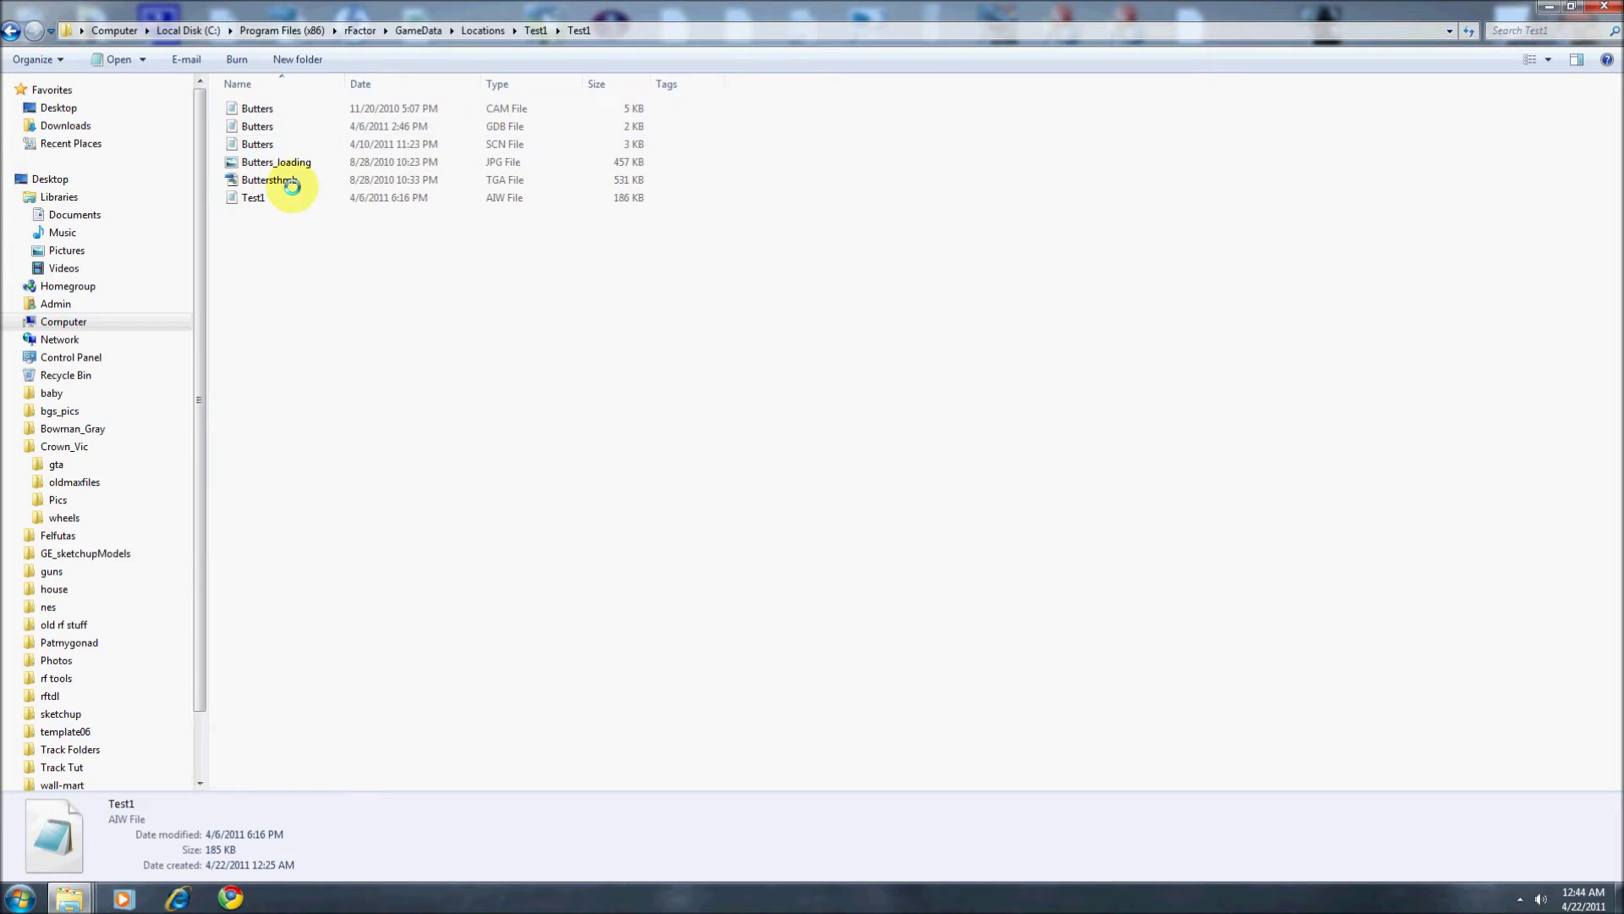
{"action": "right_click", "coordinate": [262, 111]}
{"action": "left_click", "coordinate": [305, 412]}
{"action": "type", "text": "Test1"}
{"action": "key", "text": "Return"}
- Rename the Butters GDB and SCN files to Test1
{"action": "right_click", "coordinate": [260, 108]}
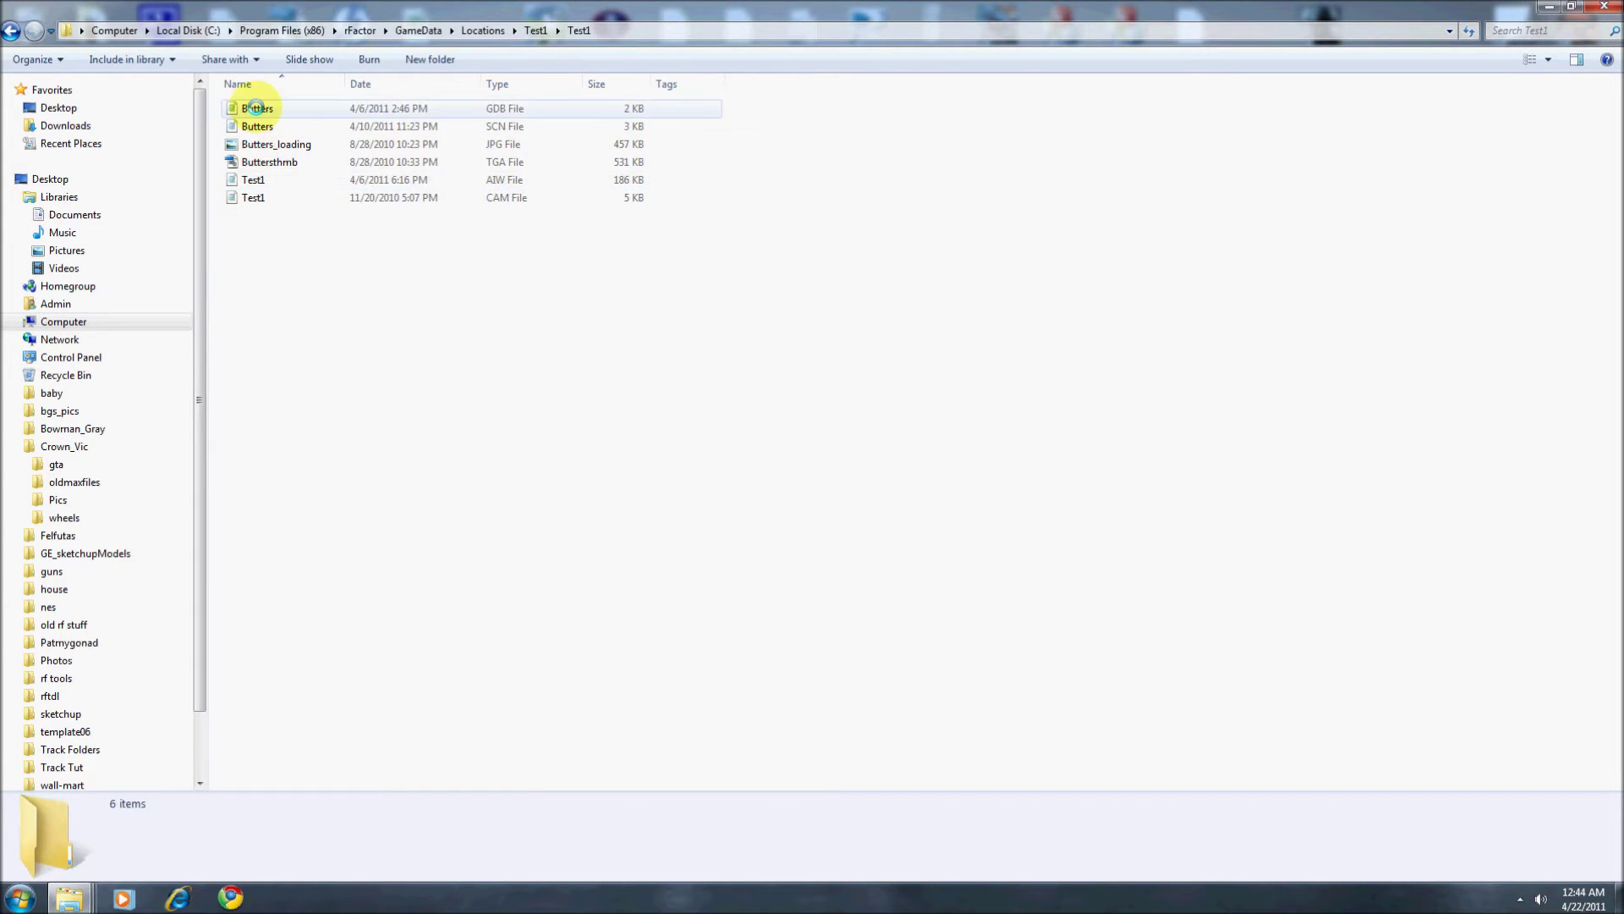
{"action": "left_click", "coordinate": [297, 408]}
{"action": "type", "text": "Tes"}
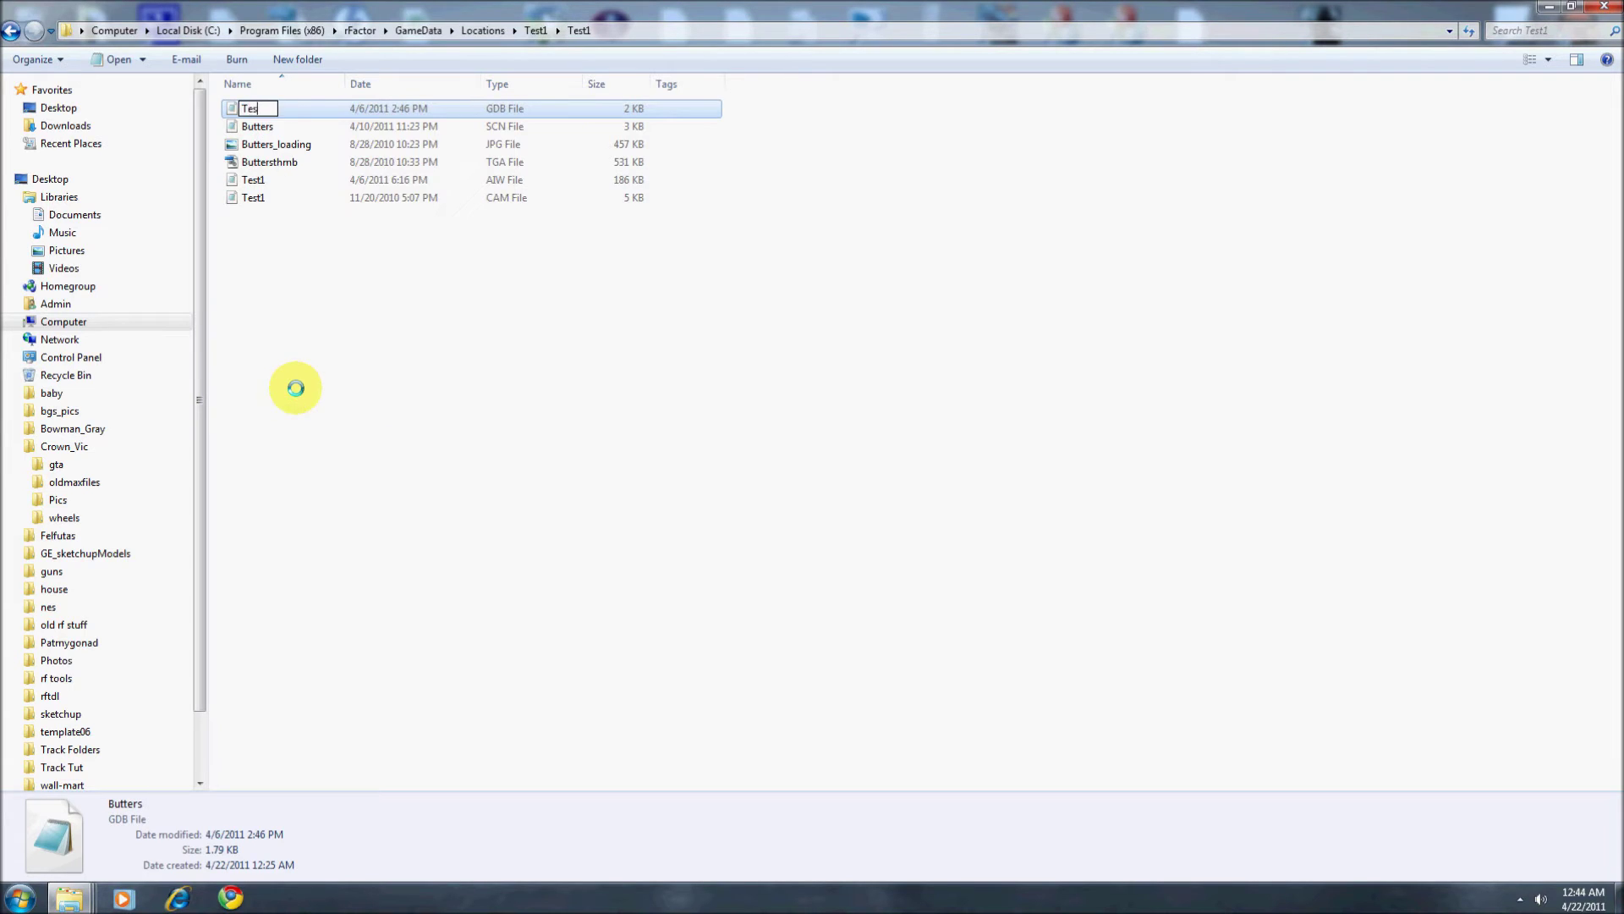
{"action": "type", "text": "t1"}
{"action": "key", "text": "Return"}
{"action": "right_click", "coordinate": [260, 108]}
{"action": "left_click", "coordinate": [310, 412]}
{"action": "type", "text": "Test"}
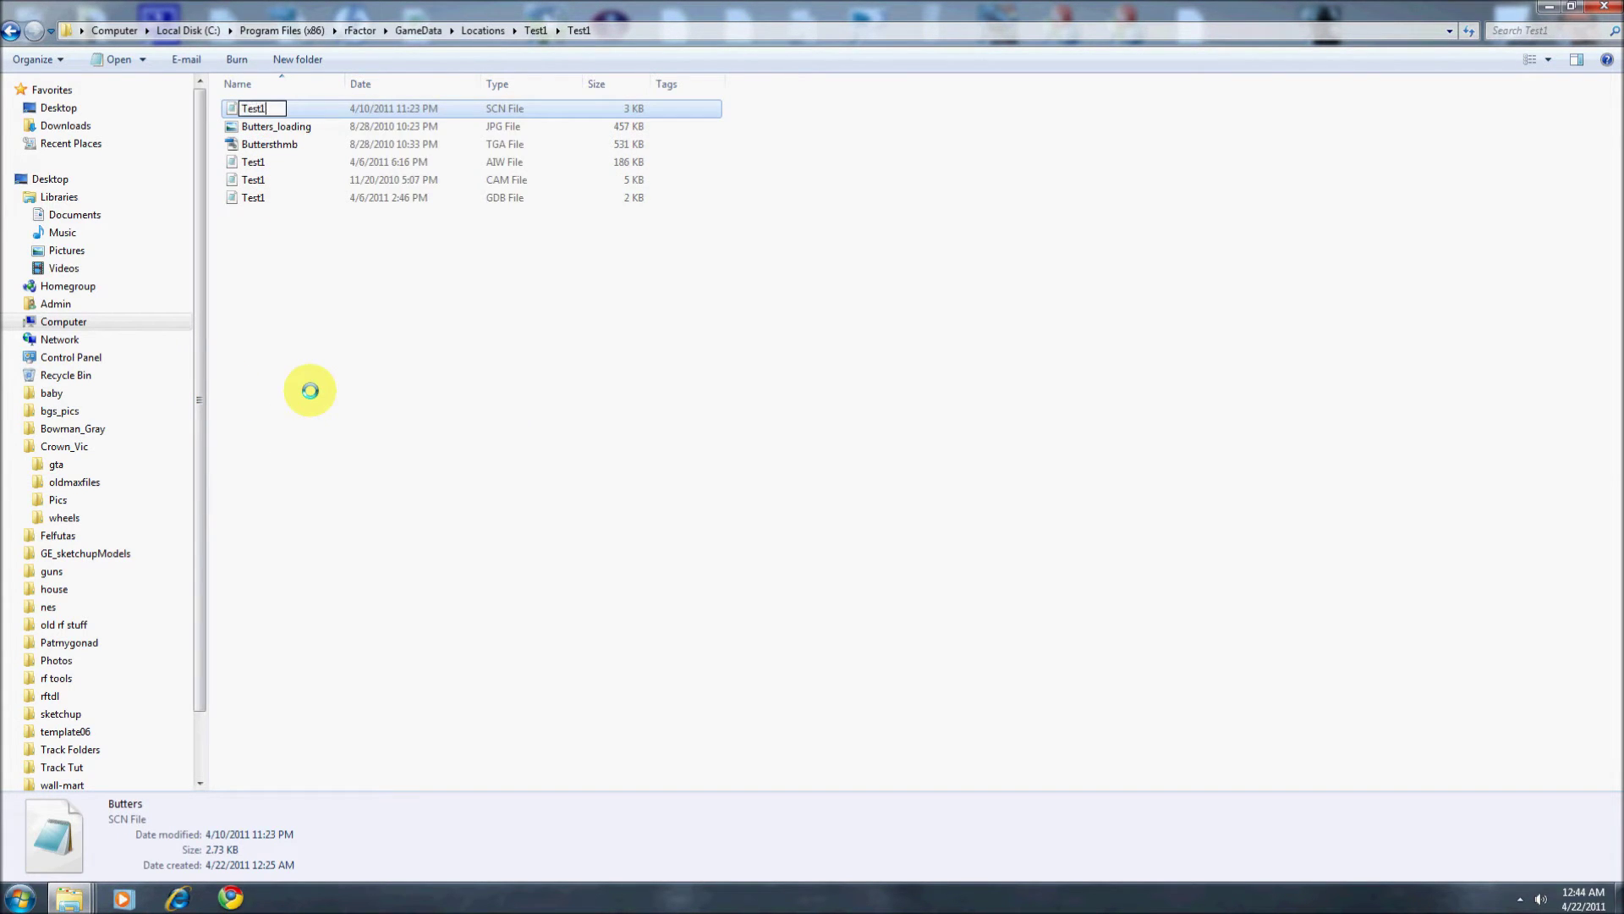
{"action": "key", "text": "Return"}
- Rename the Butters_loading image to Test1_loading
{"action": "left_click", "coordinate": [243, 109]}
{"action": "right_click", "coordinate": [250, 109]}
{"action": "left_click", "coordinate": [298, 500]}
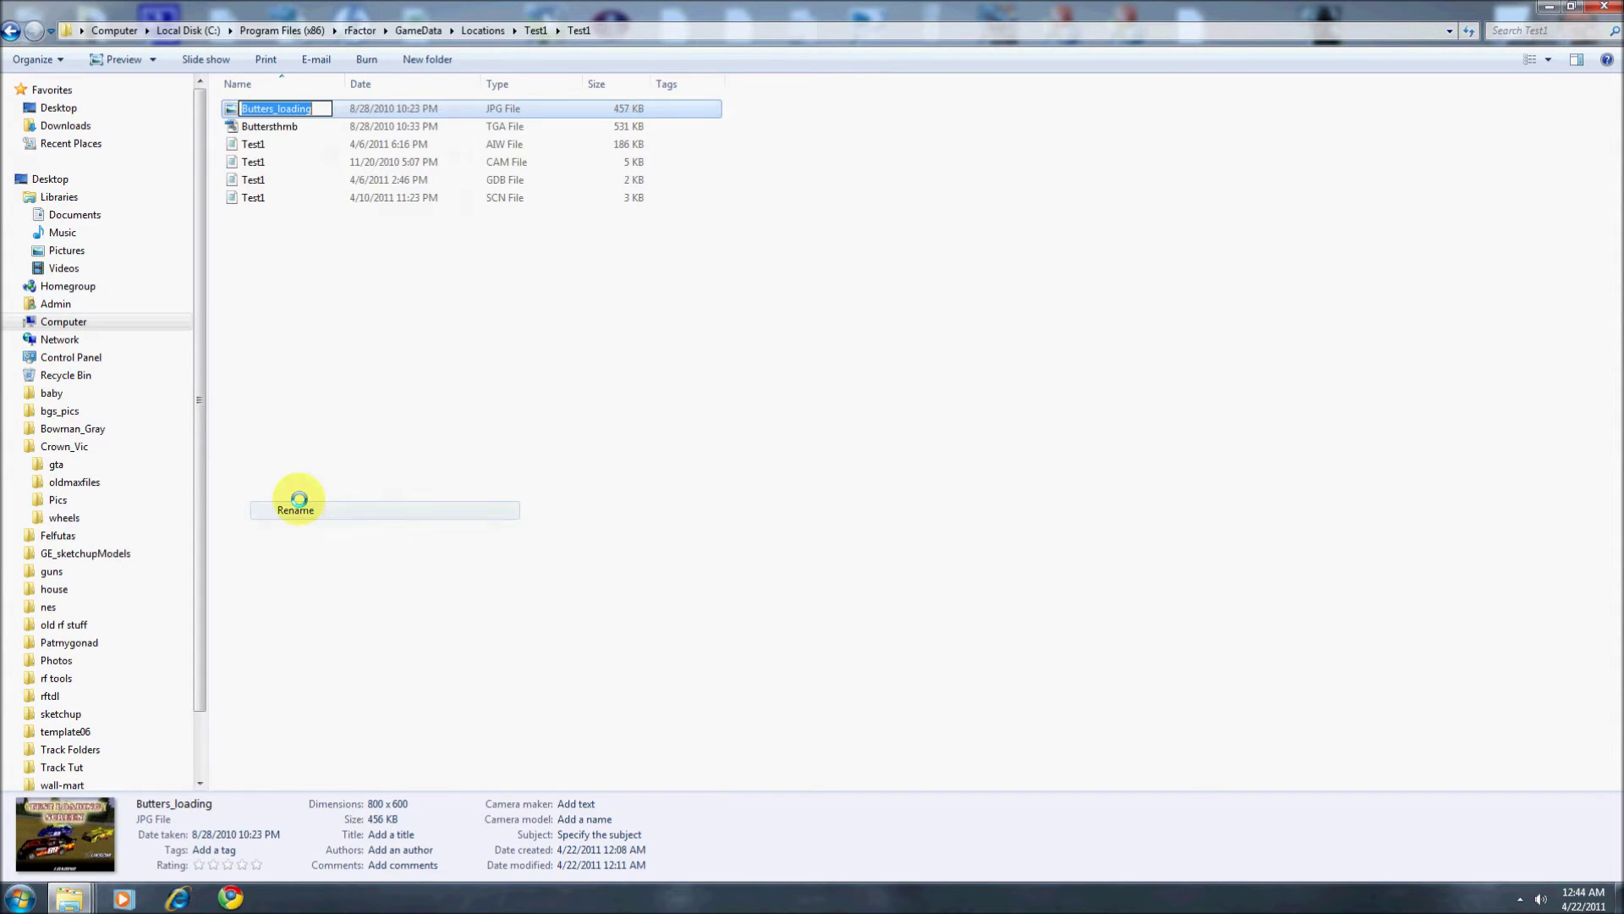
{"action": "key", "text": "Home"}
{"action": "key", "text": "Delete"}
{"action": "key", "text": "Delete"}
{"action": "key", "text": "Delete"}
{"action": "key", "text": "Delete"}
{"action": "key", "text": "Delete"}
{"action": "key", "text": "Delete"}
{"action": "key", "text": "Delete"}
{"action": "type", "text": "tets1"}
{"action": "key", "text": "BackSpace"}
{"action": "key", "text": "BackSpace"}
{"action": "key", "text": "BackSpace"}
{"action": "key", "text": "BackSpace"}
{"action": "key", "text": "BackSpace"}
{"action": "type", "text": "Test1"}
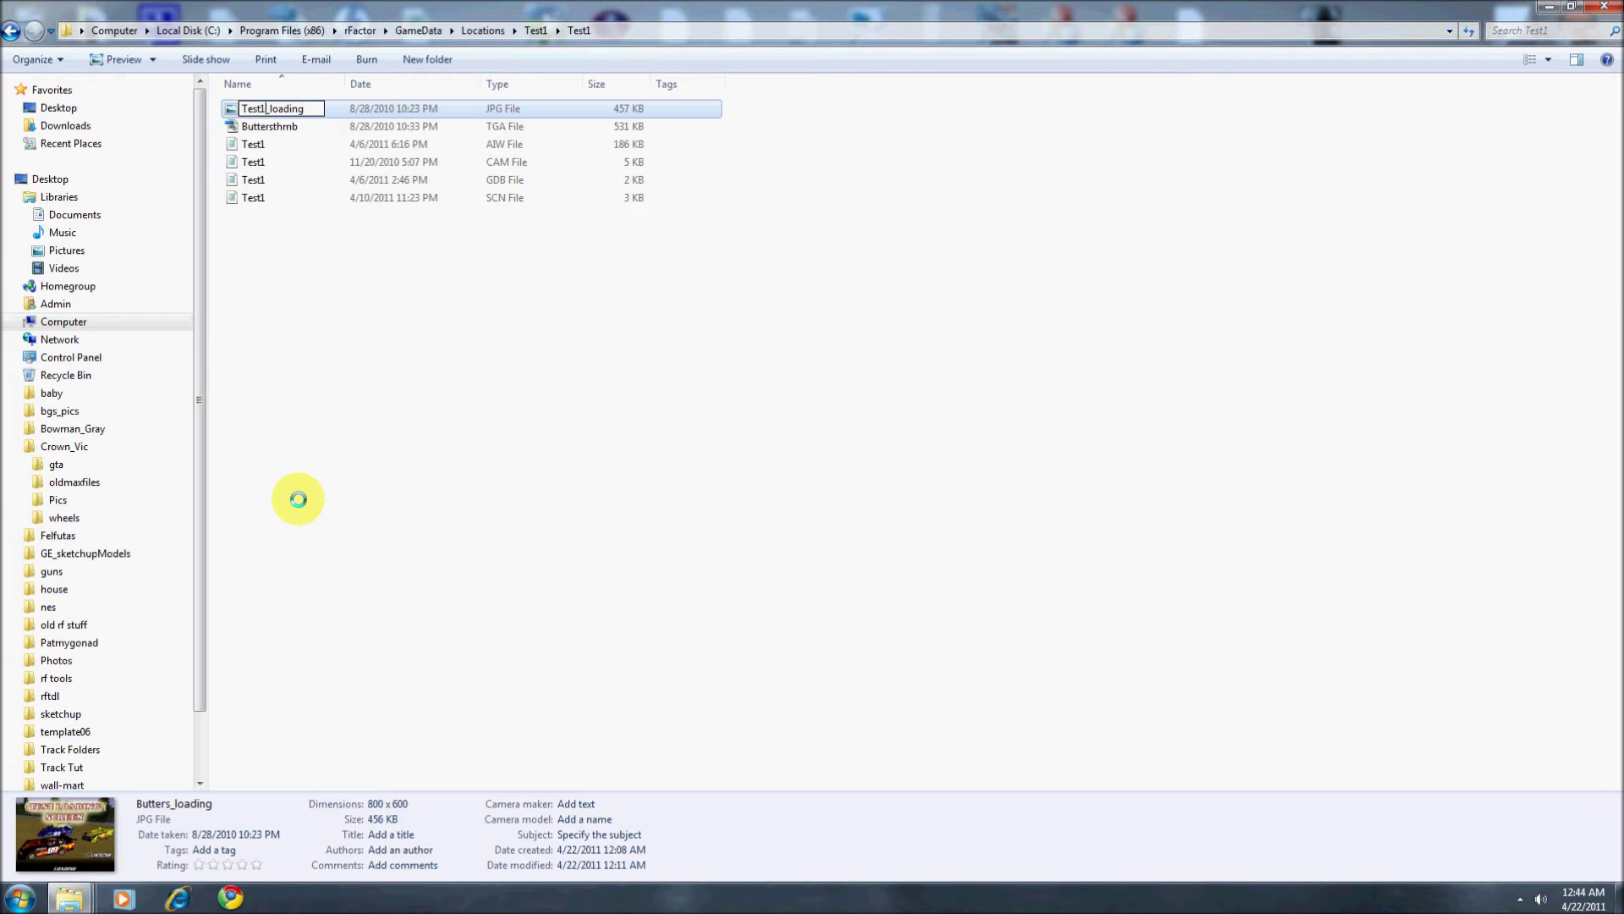
{"action": "key", "text": "Return"}
- Rename the Buttersthmb file to Test1thmb
{"action": "right_click", "coordinate": [258, 109]}
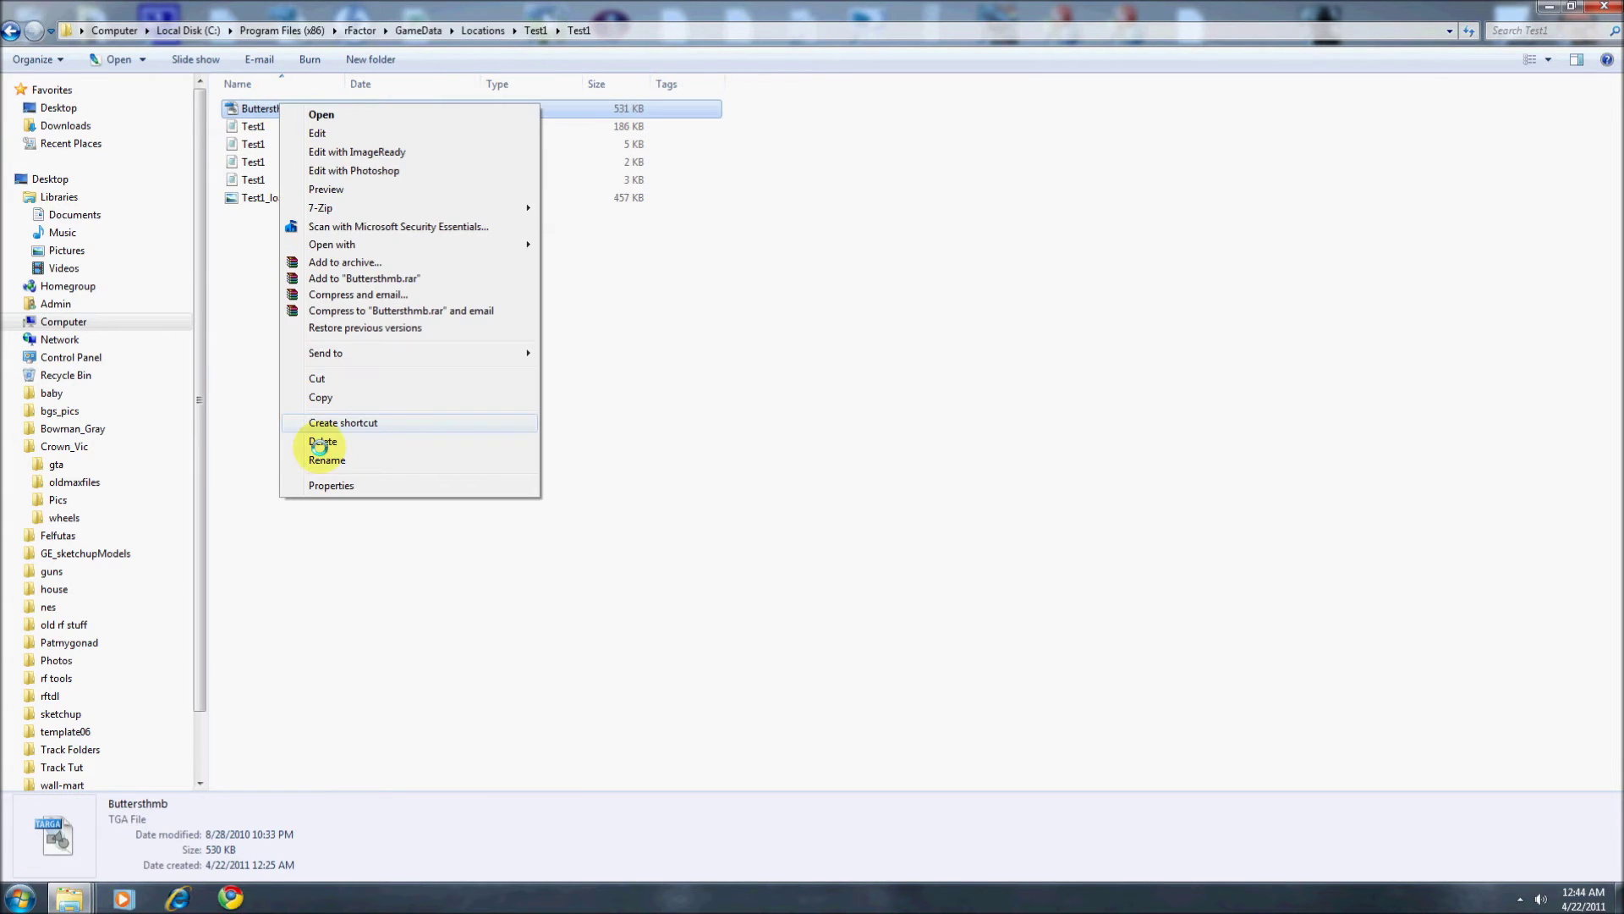
{"action": "left_click", "coordinate": [327, 459]}
{"action": "key", "text": "Home"}
{"action": "key", "text": "Delete"}
{"action": "key", "text": "Delete"}
{"action": "key", "text": "Delete"}
{"action": "key", "text": "Delete"}
{"action": "key", "text": "Delete"}
{"action": "key", "text": "Delete"}
{"action": "key", "text": "Delete"}
{"action": "type", "text": "Test1"}
{"action": "left_click", "coordinate": [356, 385]}
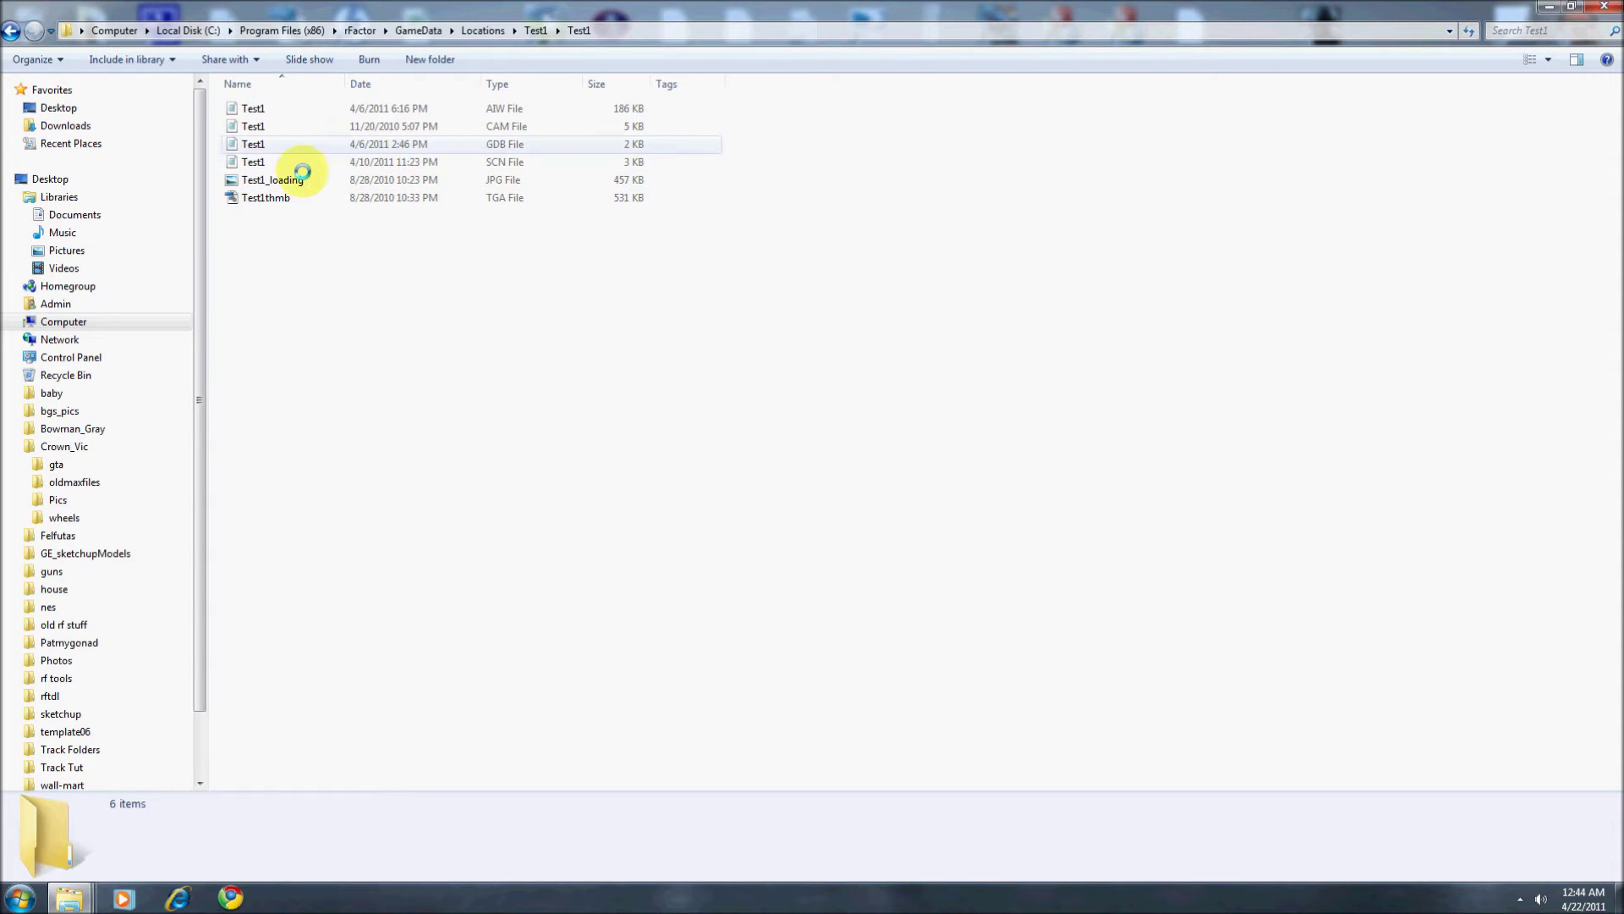
- Open Test1.gdb in Notepad and replace all Butters with Test1
{"action": "double_click", "coordinate": [261, 144]}
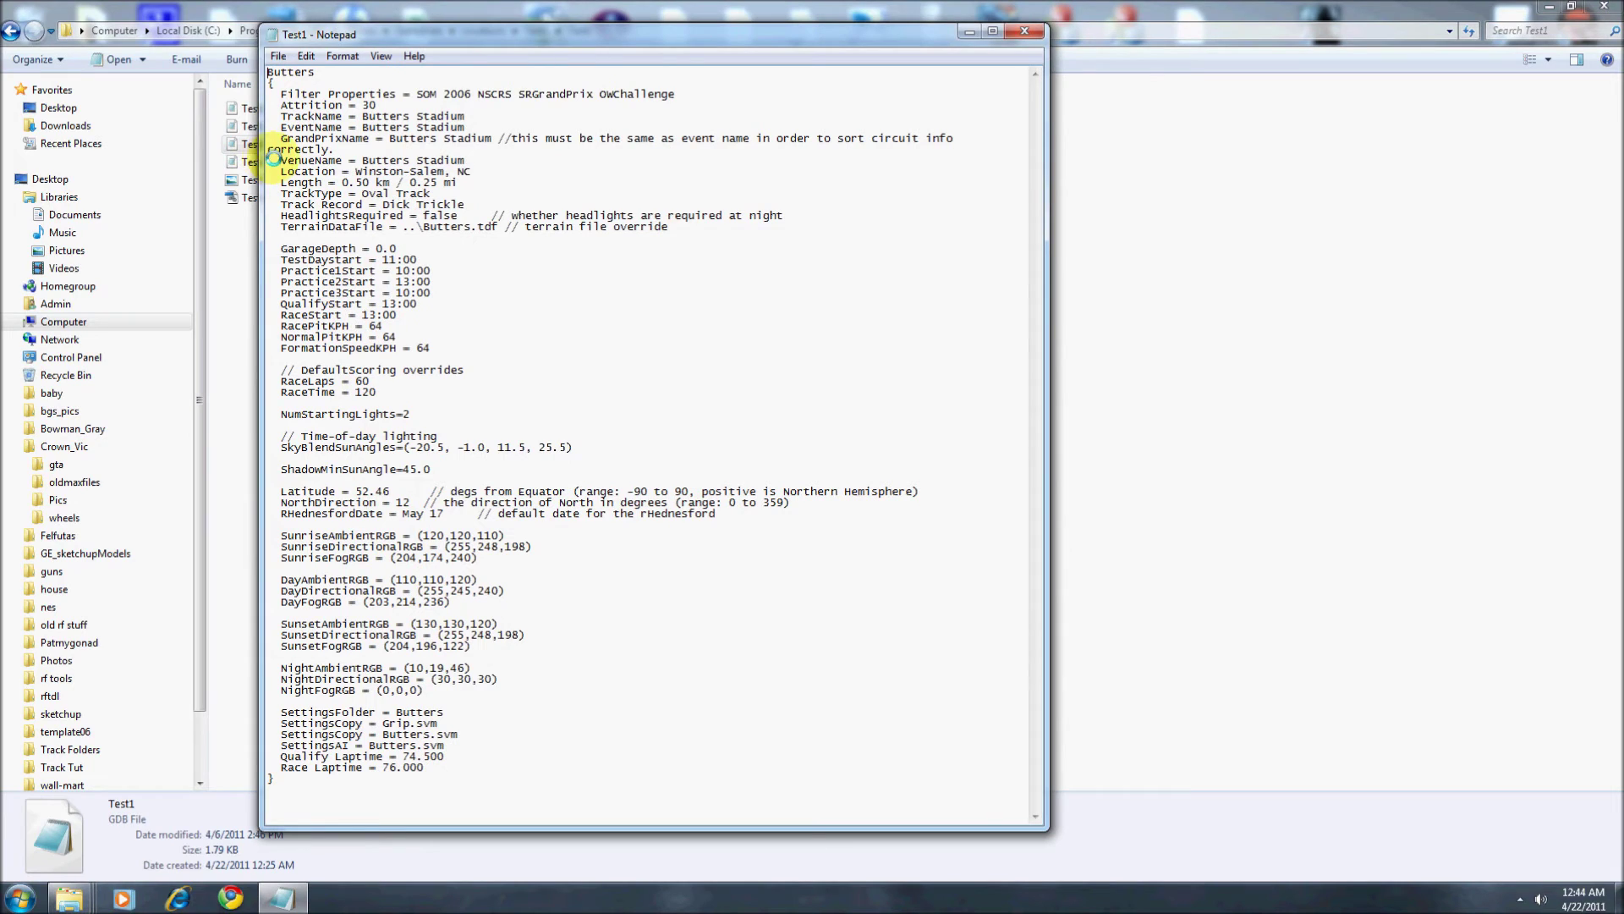
{"action": "left_click_drag", "start_coordinate": [294, 72], "coordinate": [316, 72]}
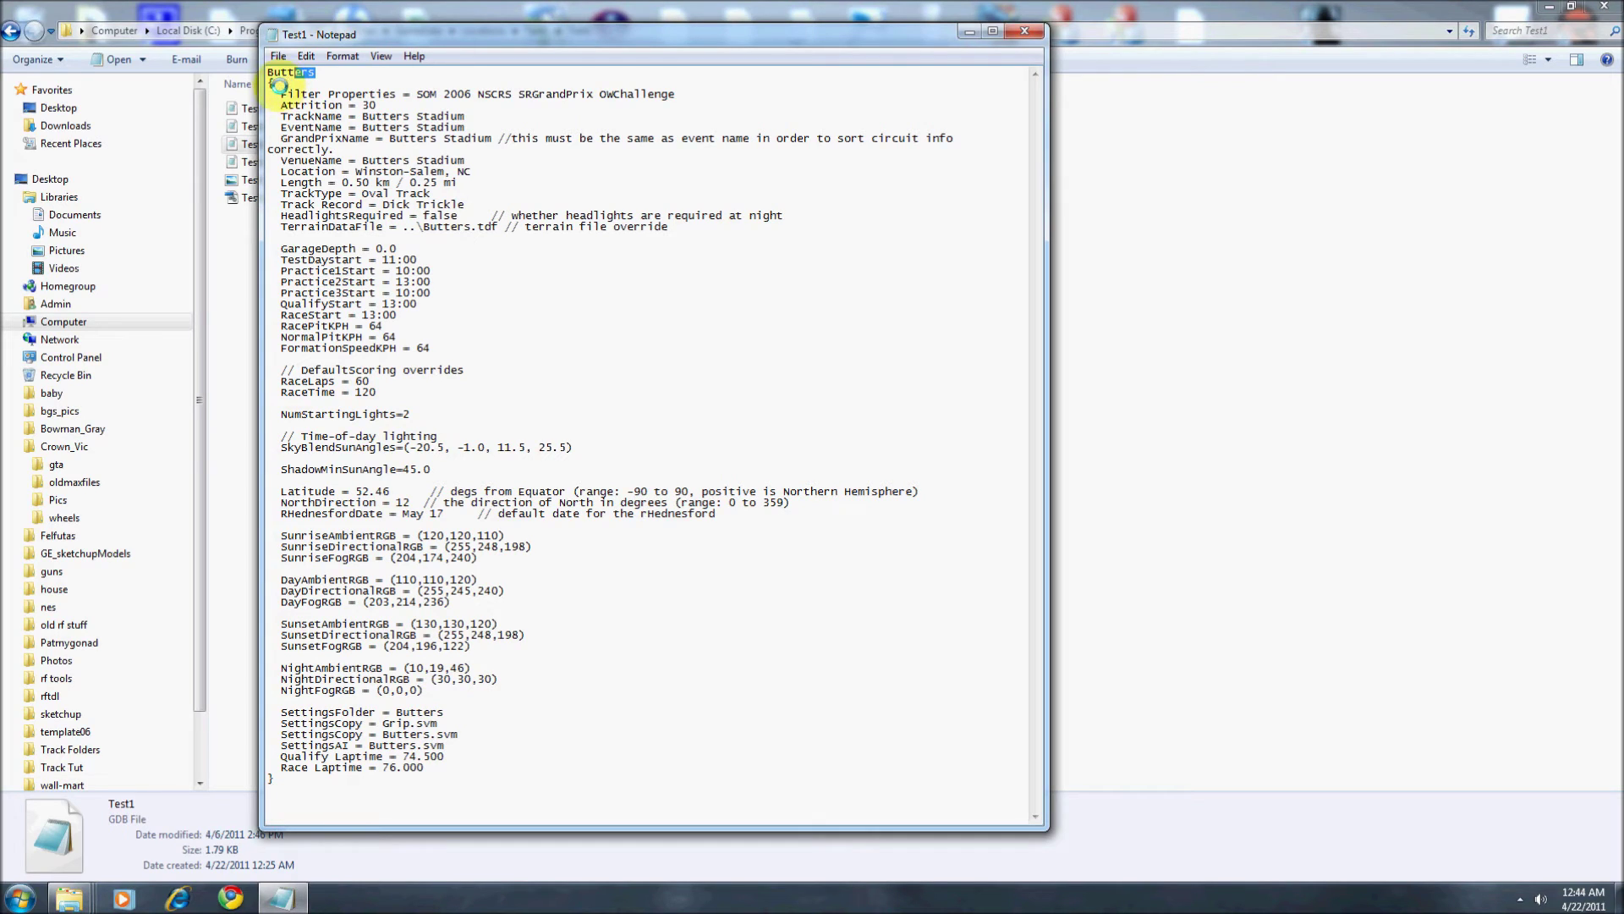
{"action": "left_click", "coordinate": [300, 56]}
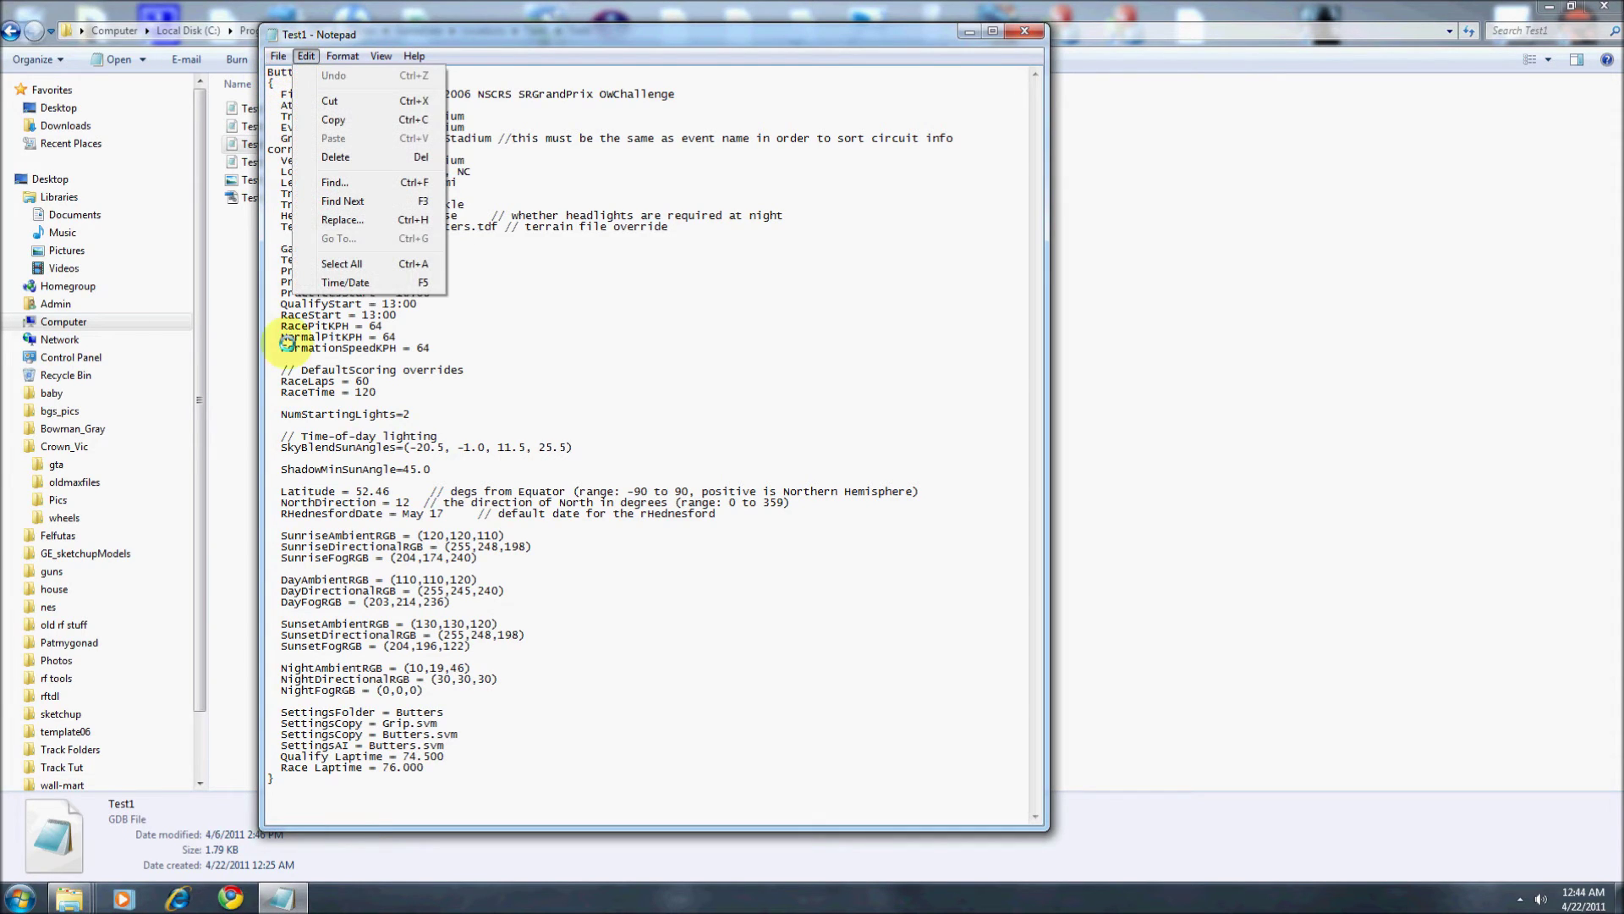
{"action": "left_click", "coordinate": [343, 216]}
{"action": "type", "text": "Butters"}
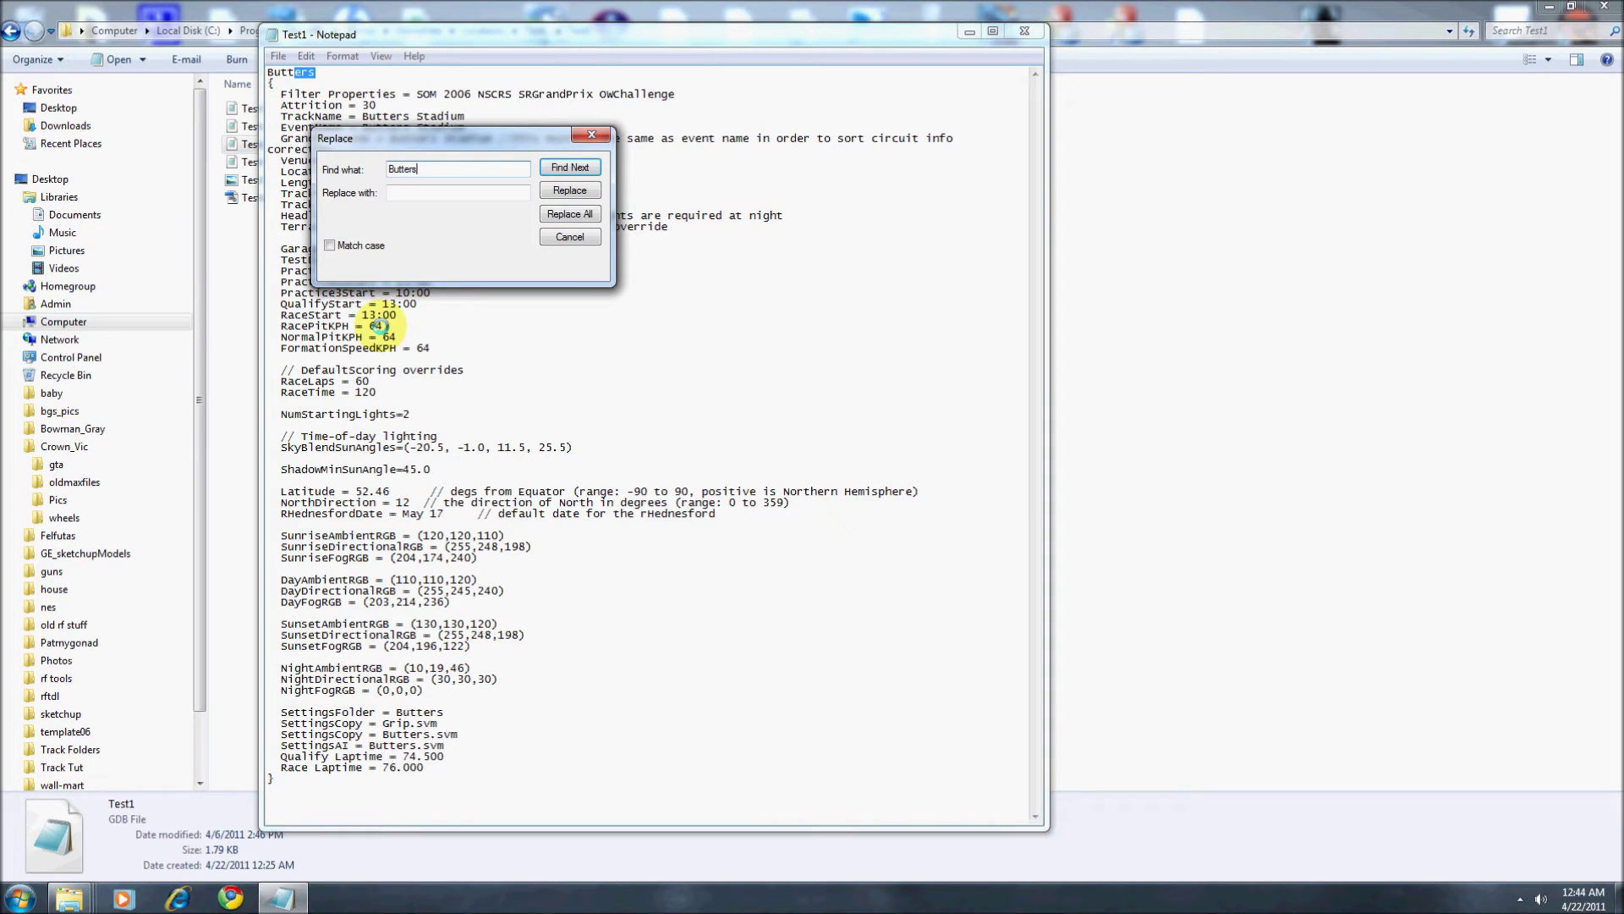
{"action": "key", "text": "Tab"}
{"action": "type", "text": "Test1"}
{"action": "left_click", "coordinate": [587, 214]}
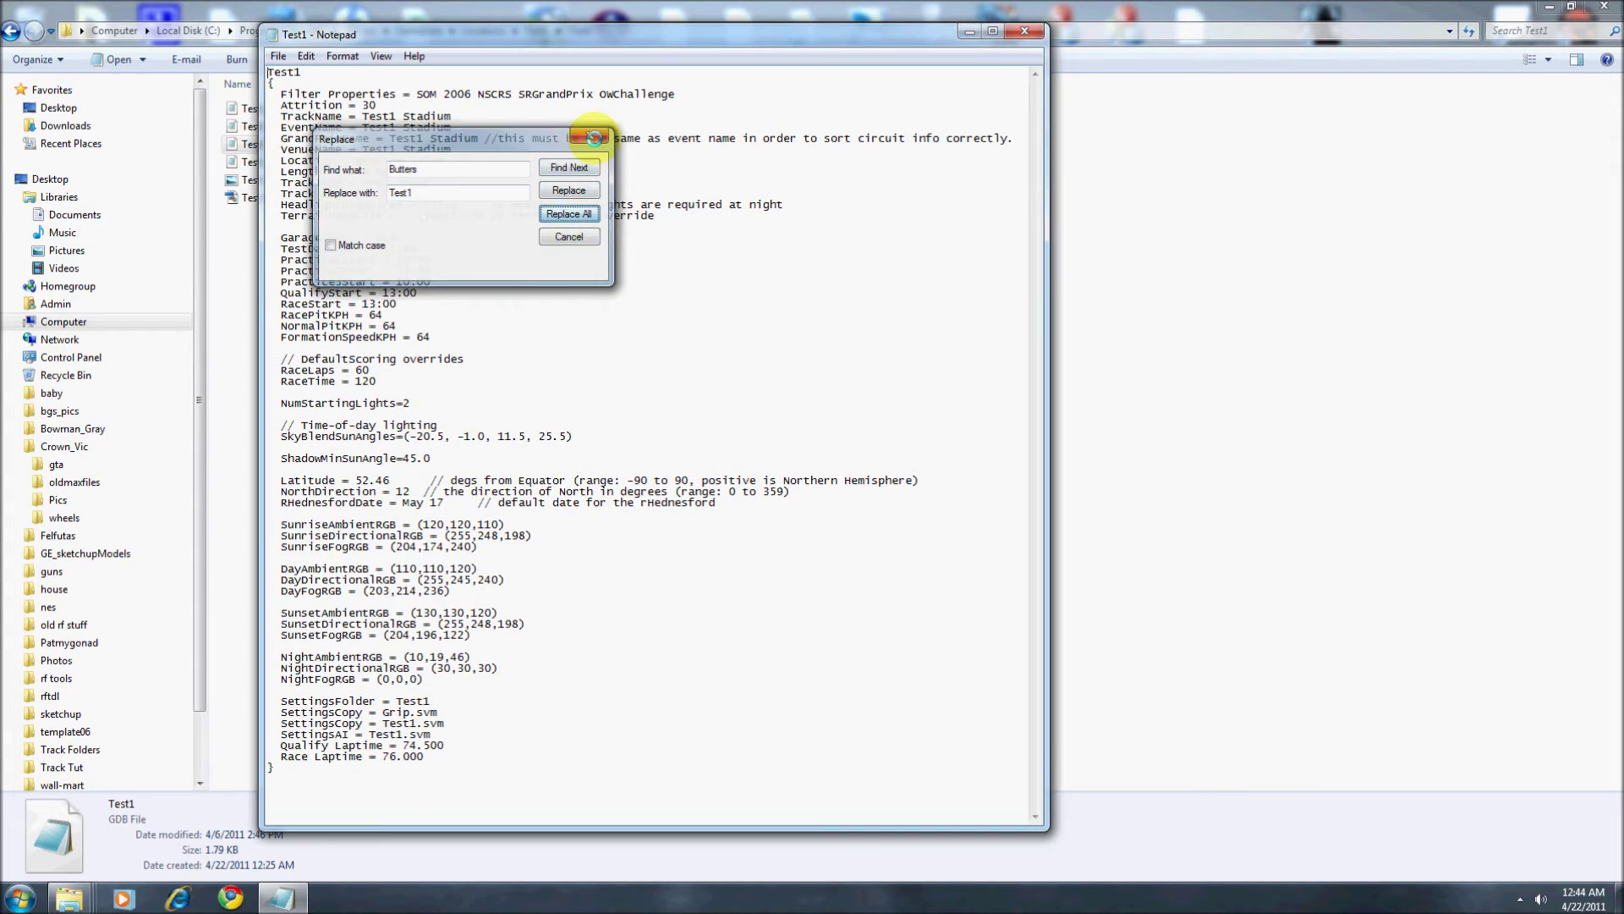
{"action": "left_click", "coordinate": [592, 134]}
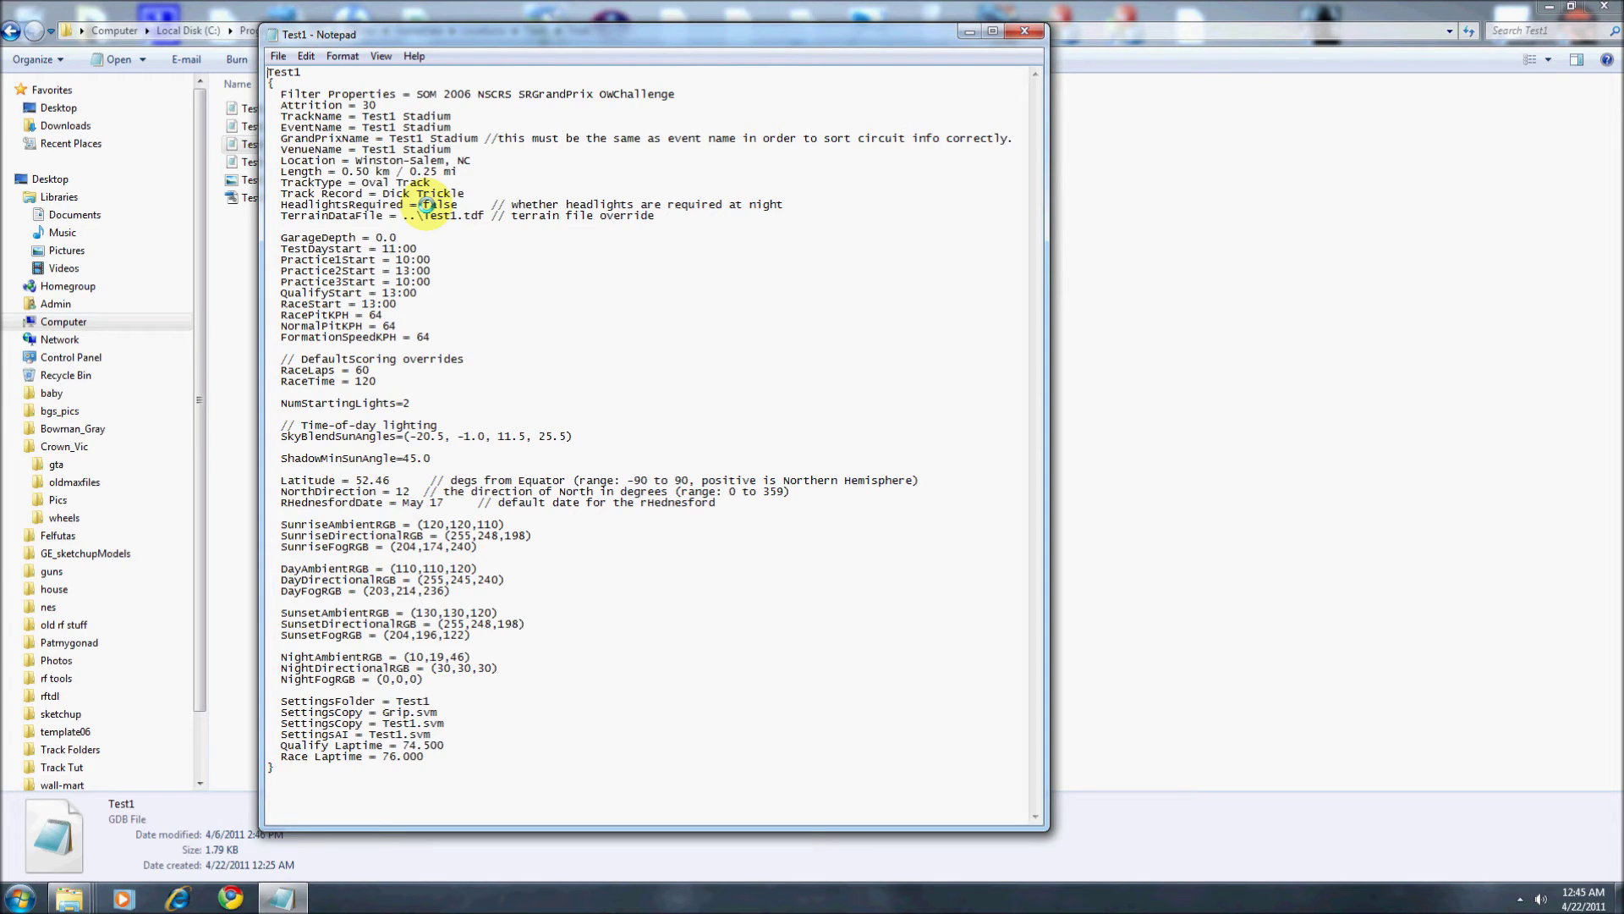
- Check the renamed TrackName, VenueName and terrain path lines, then save and close the file
{"action": "left_click_drag", "start_coordinate": [356, 150], "coordinate": [465, 161]}
{"action": "left_click", "coordinate": [472, 164]}
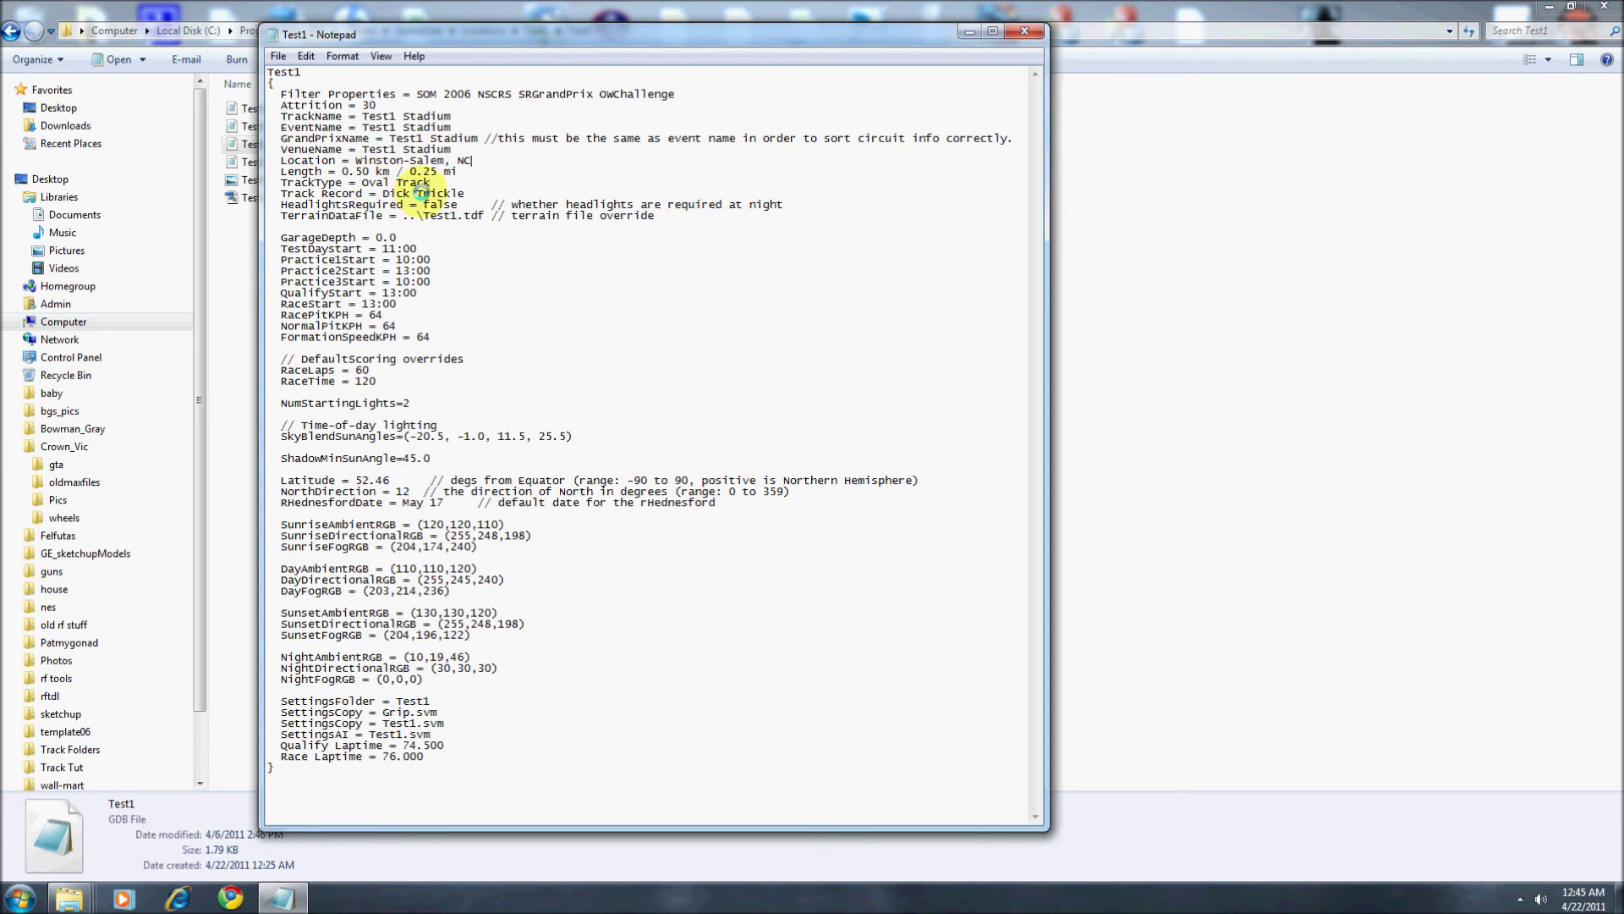
{"action": "left_click_drag", "start_coordinate": [302, 74], "coordinate": [275, 73]}
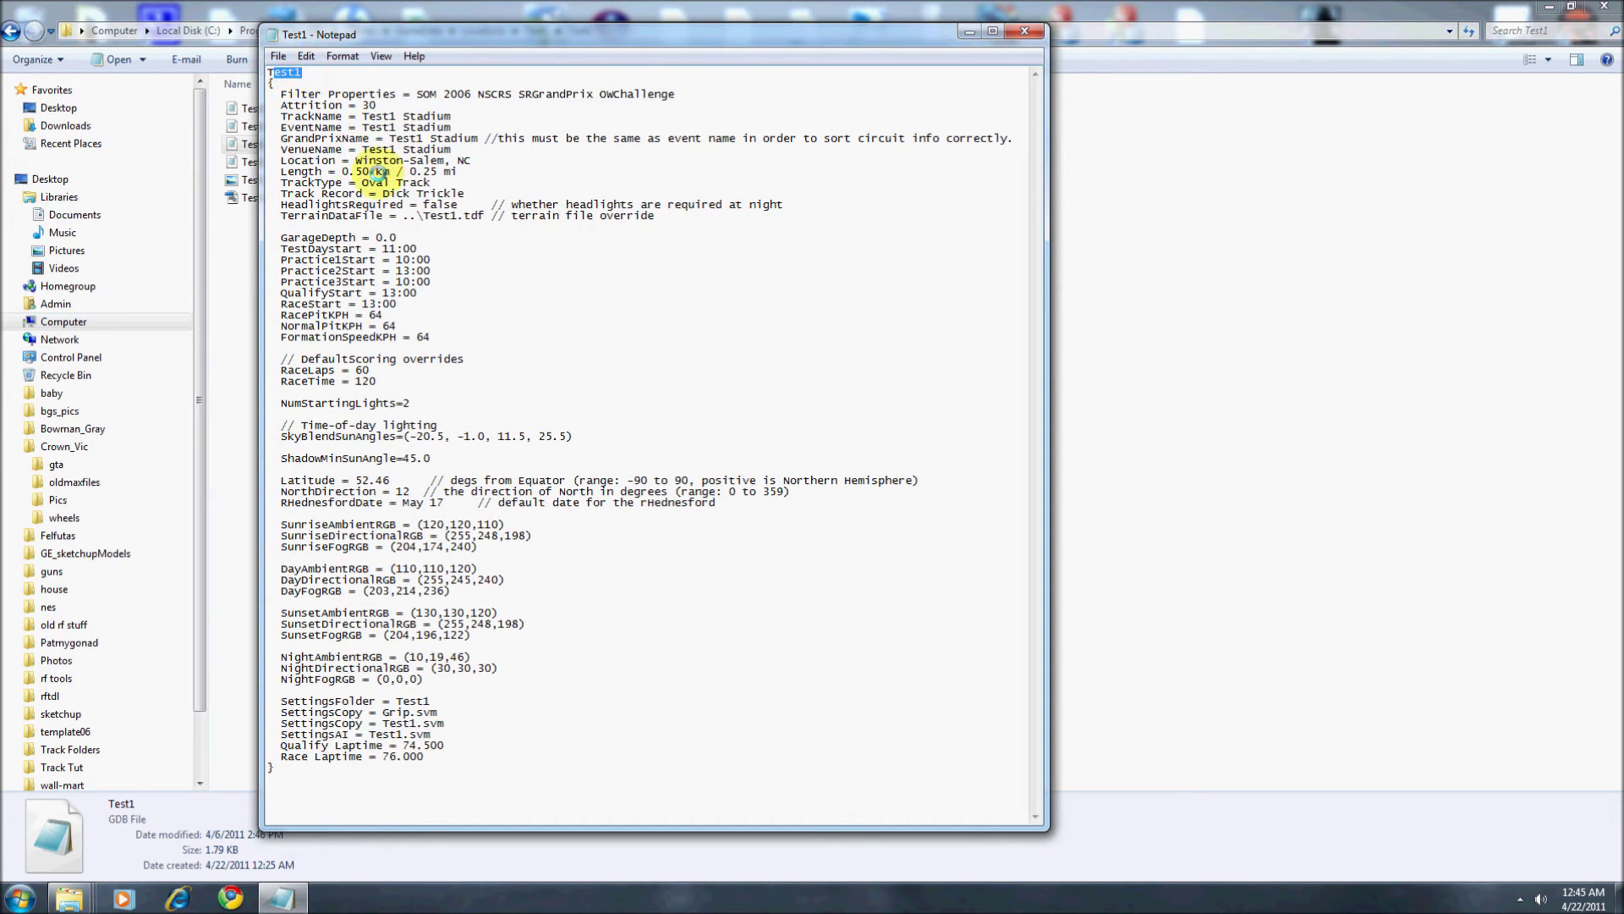
{"action": "left_click_drag", "start_coordinate": [423, 215], "coordinate": [457, 217]}
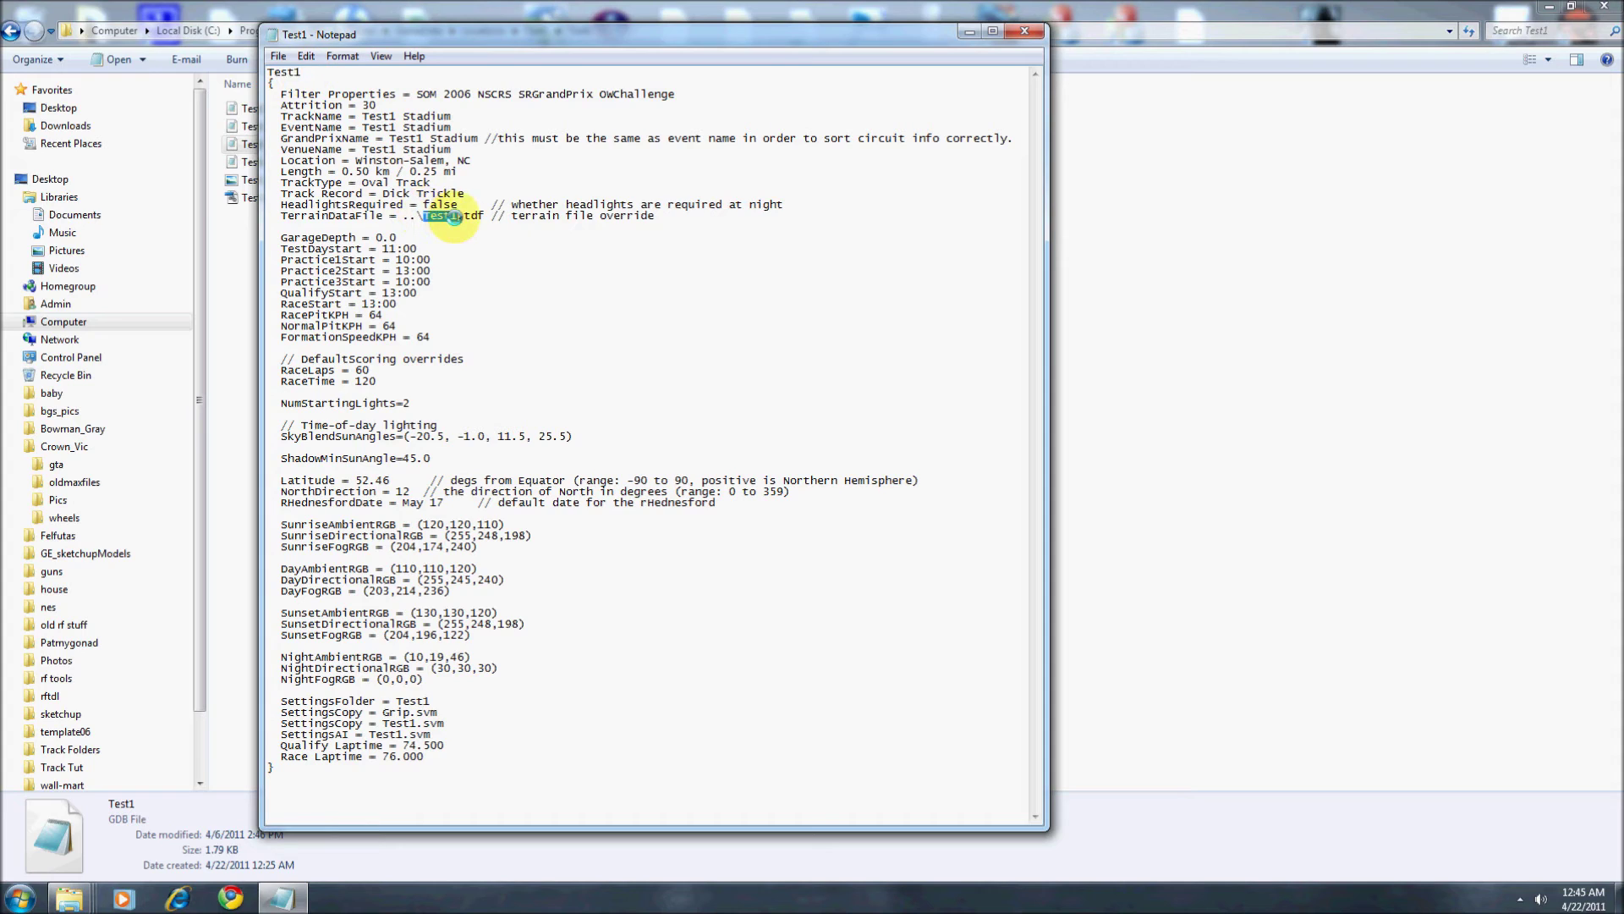
{"action": "left_click_drag", "start_coordinate": [361, 116], "coordinate": [468, 146]}
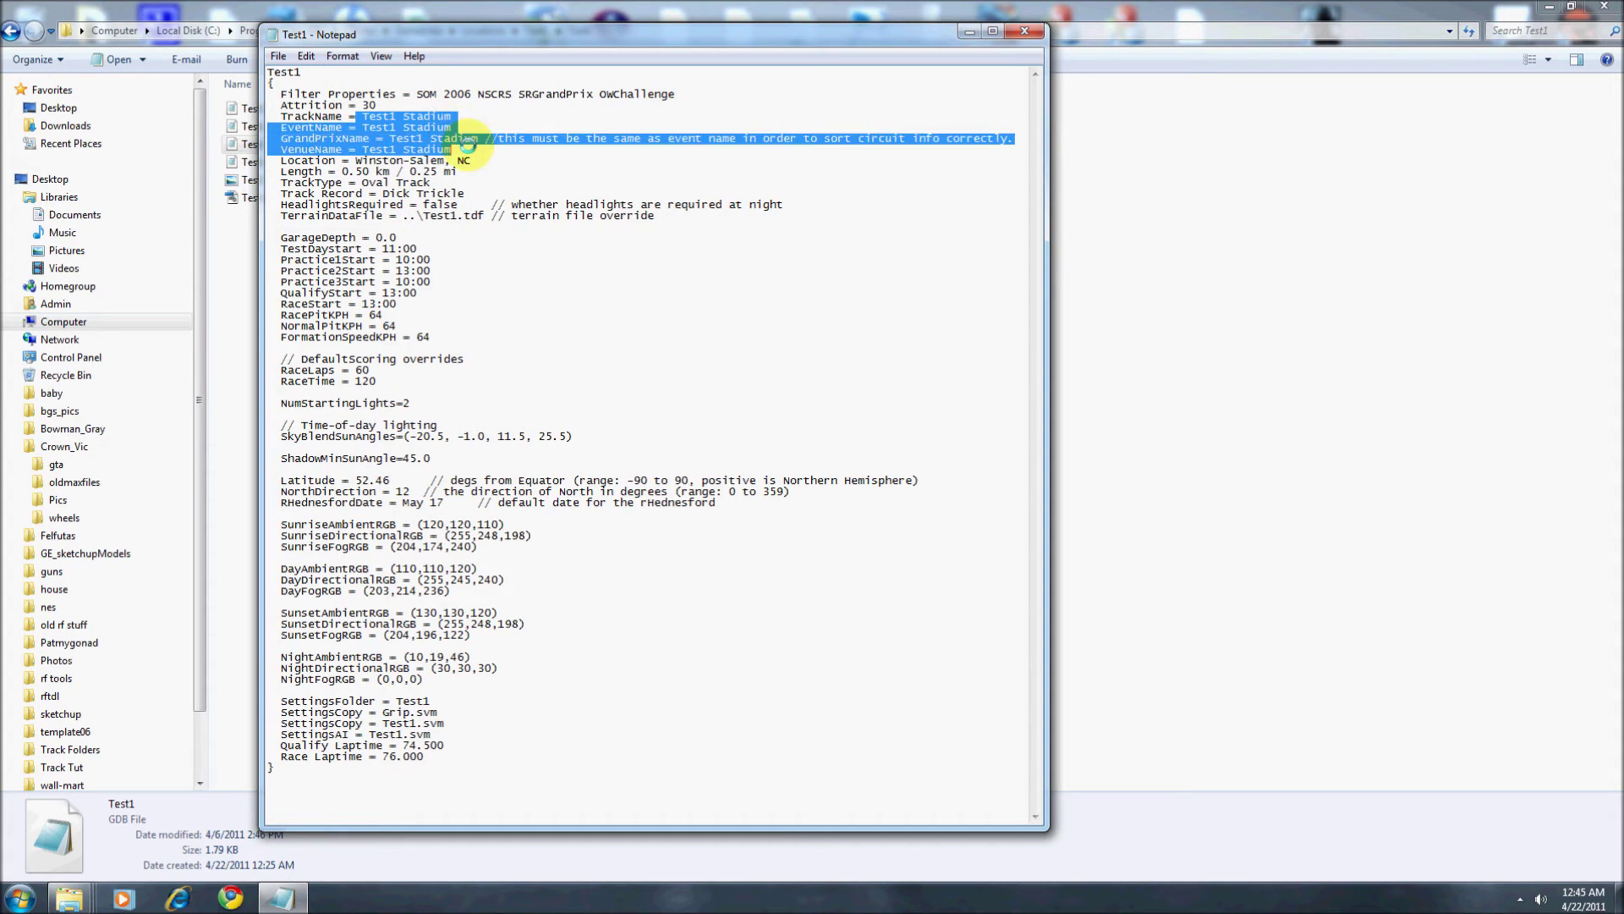
{"action": "left_click", "coordinate": [1025, 32]}
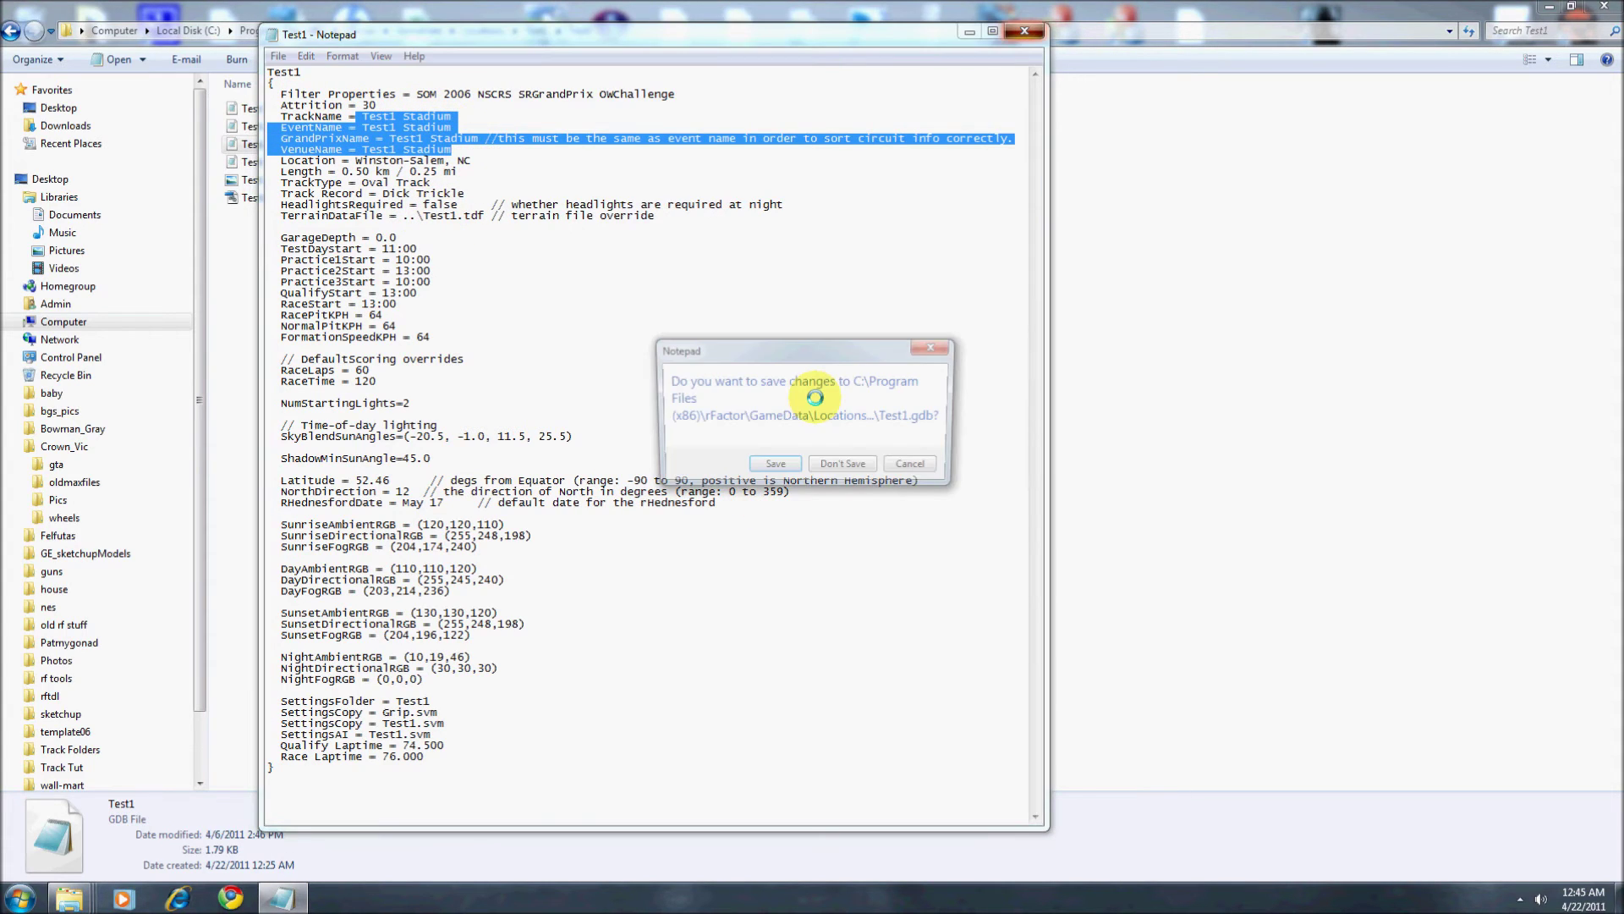
{"action": "left_click", "coordinate": [775, 464]}
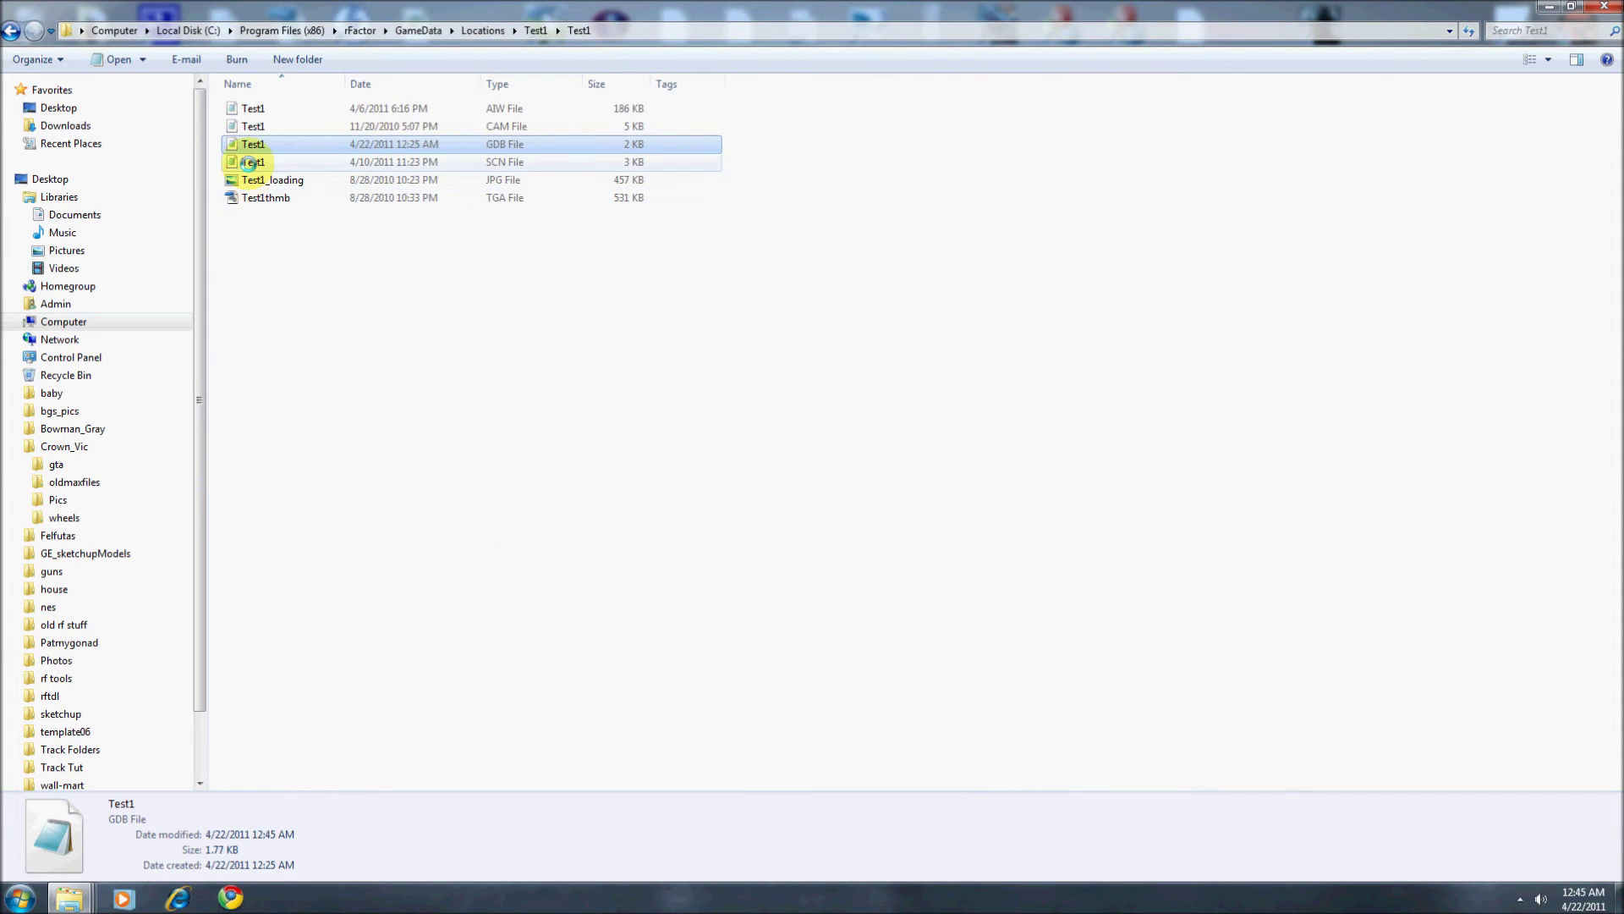
- Open Test1.scn in Notepad and begin a Replace search for 'Butte'
{"action": "double_click", "coordinate": [248, 162]}
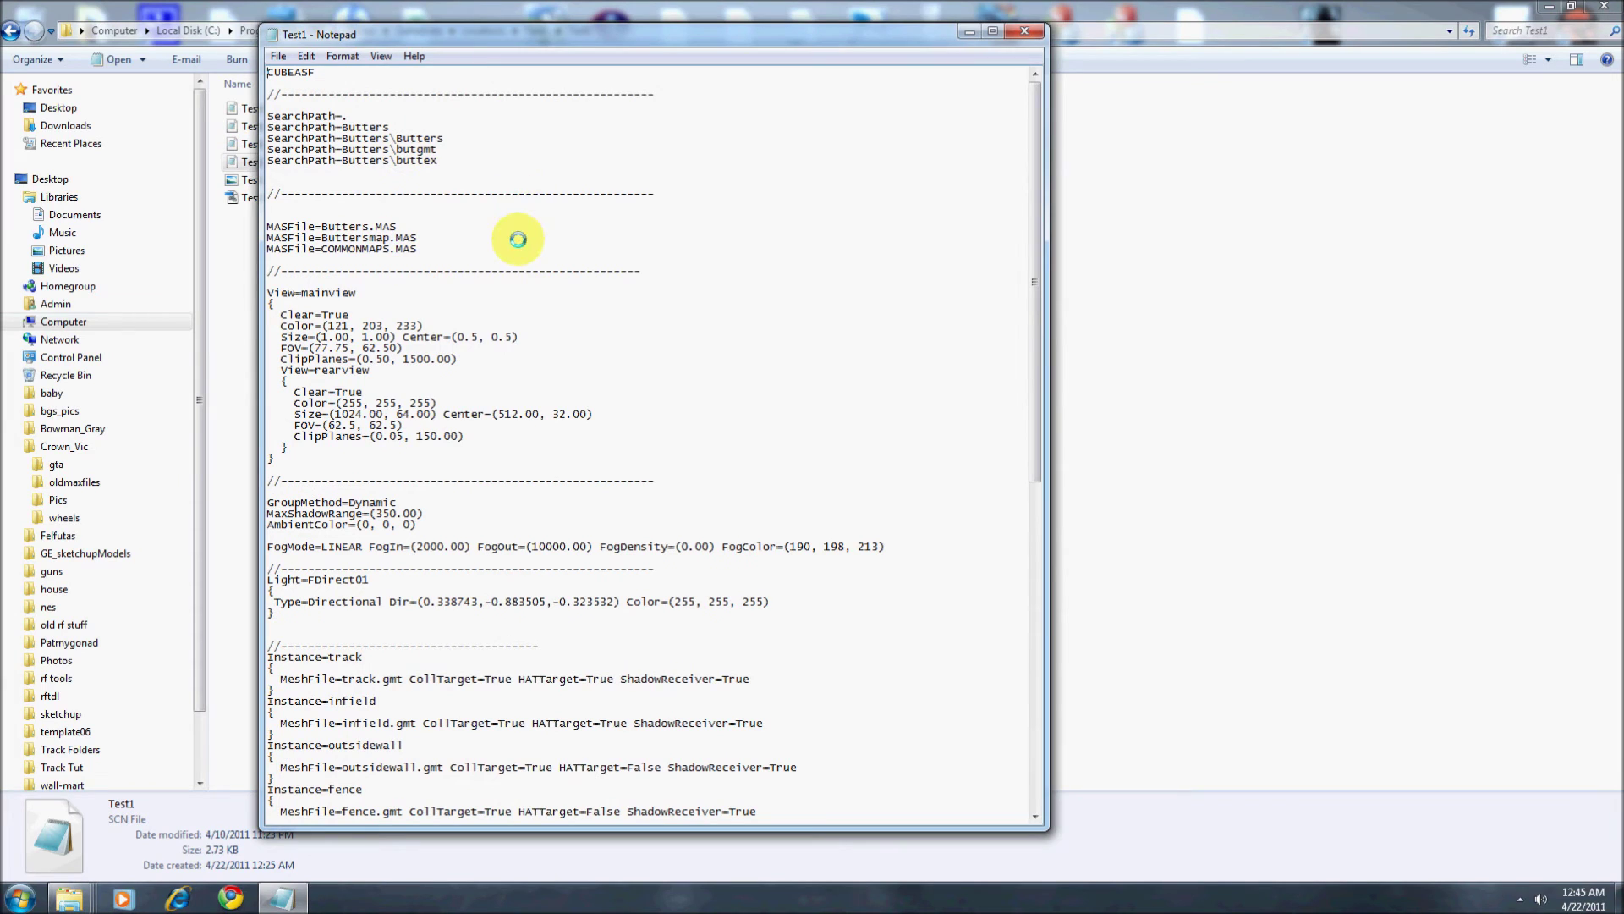
{"action": "left_click_drag", "start_coordinate": [428, 245], "coordinate": [271, 105]}
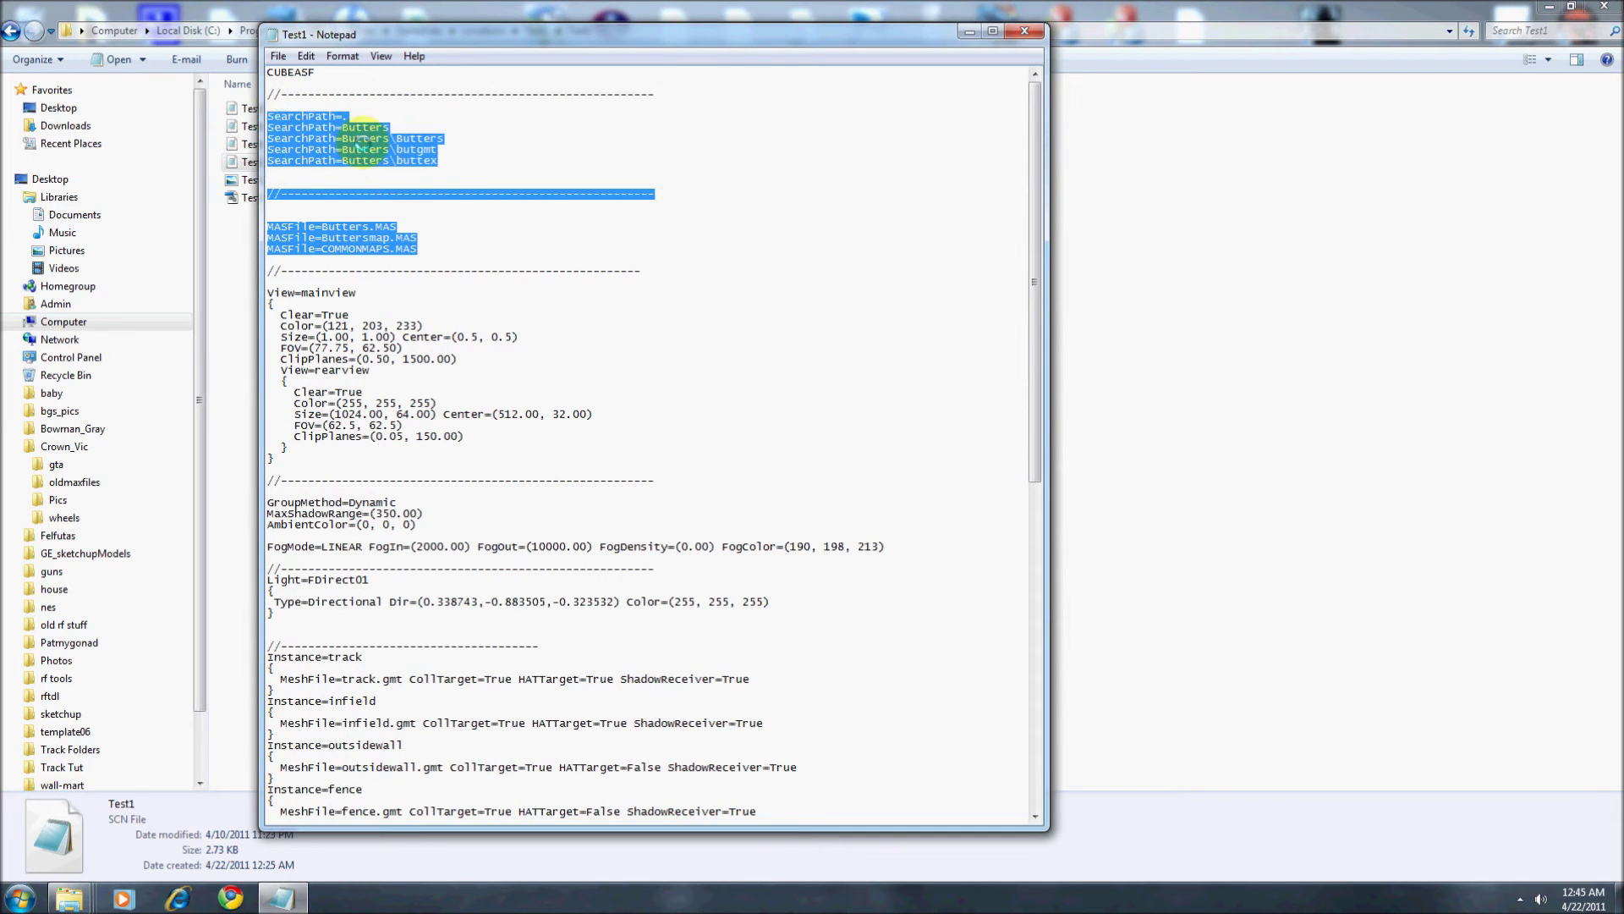
{"action": "left_click", "coordinate": [423, 250]}
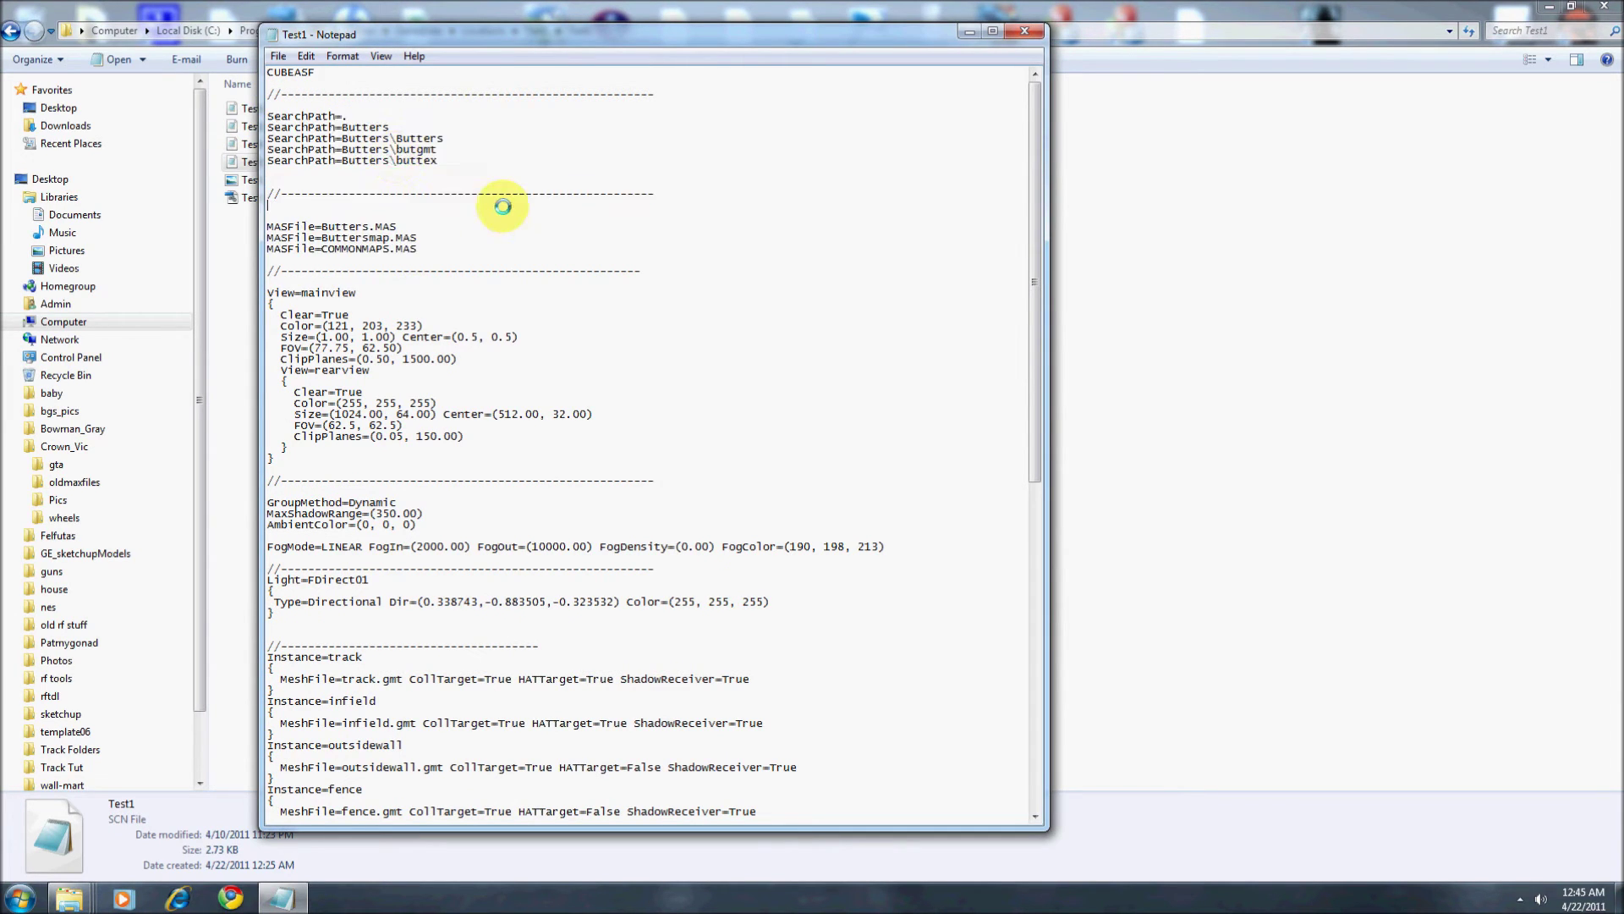
{"action": "left_click", "coordinate": [305, 58]}
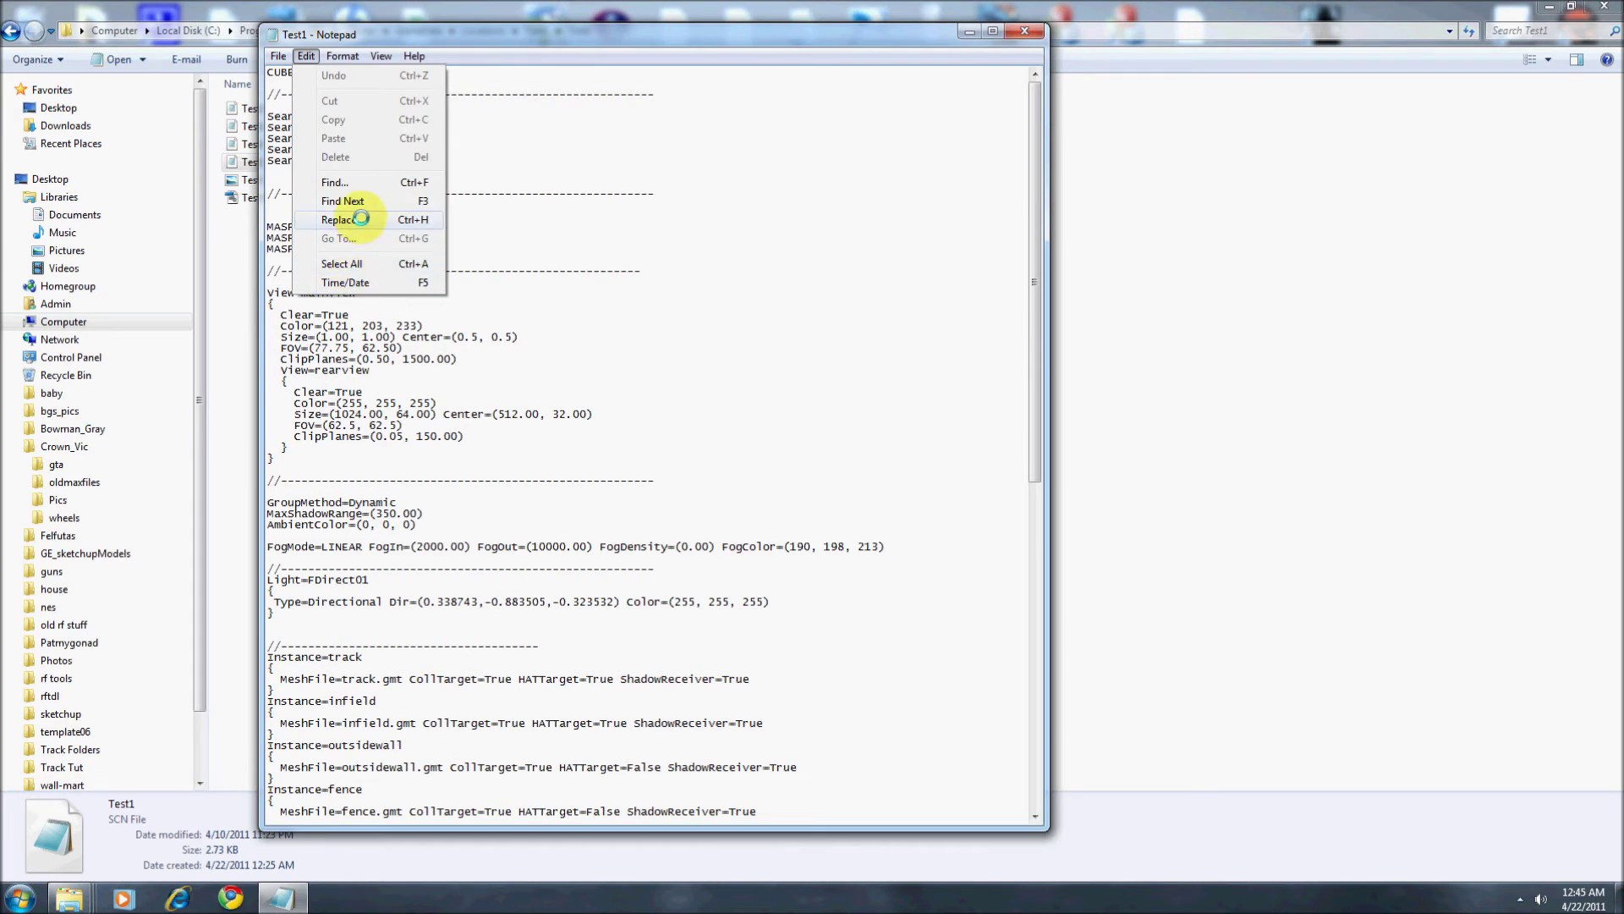
{"action": "left_click", "coordinate": [364, 221]}
{"action": "type", "text": "Butters"}
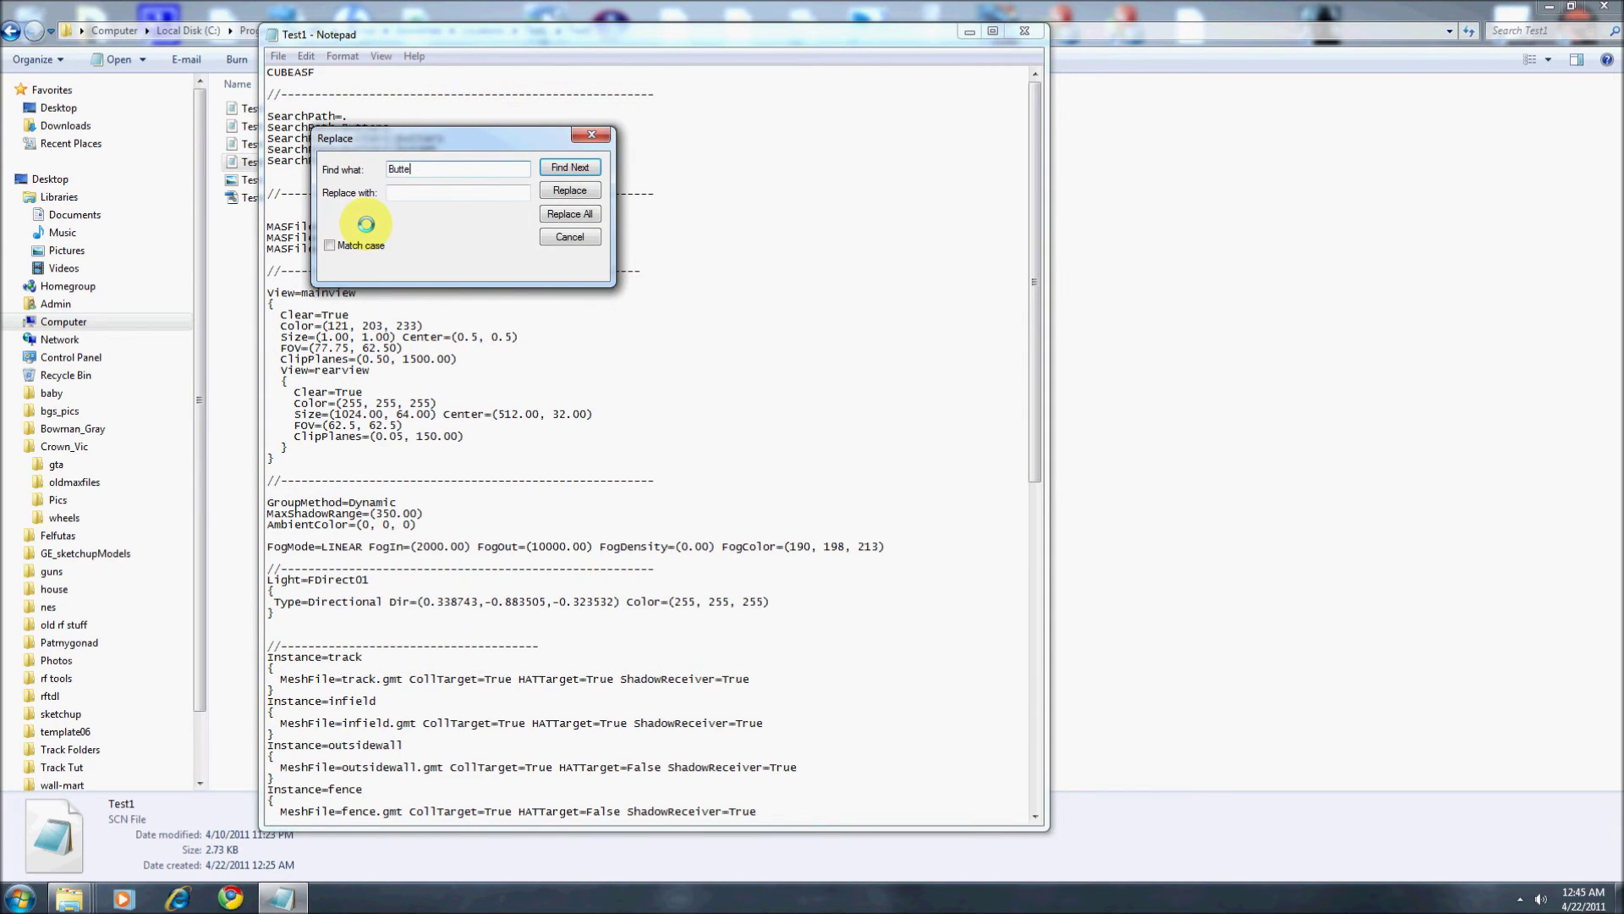